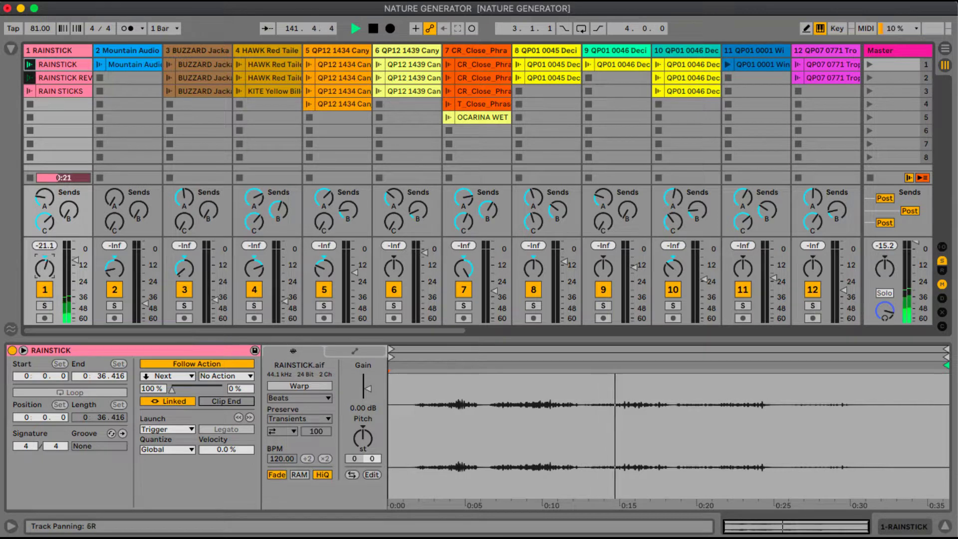
Pan the RAINSTICK track to about centre, and bring in the Mountain Audio leaves clip with track 2's volume raised
mouse_move(44, 267)
left_mouse_down()
mouse_move(44, 299)
mouse_move(48, 278)
left_mouse_up()
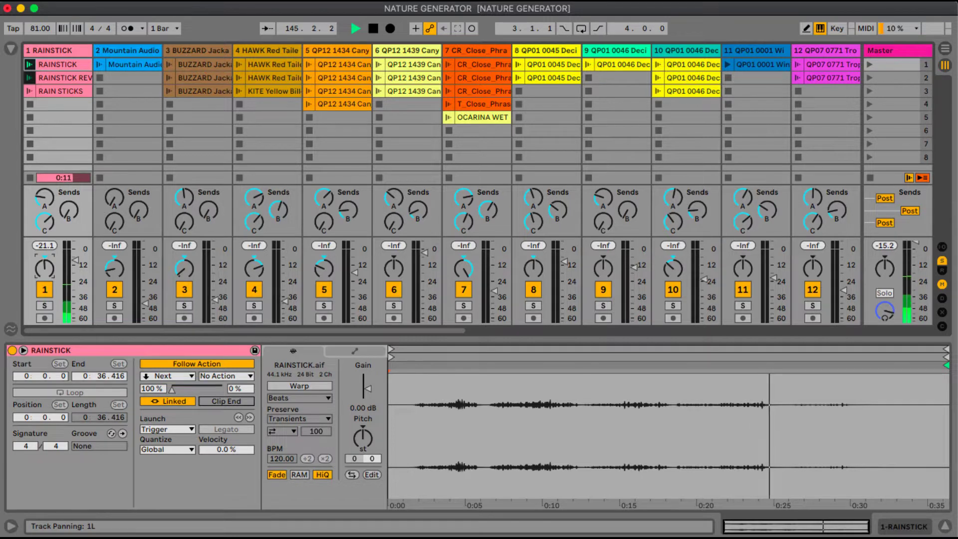
left_click(101, 66)
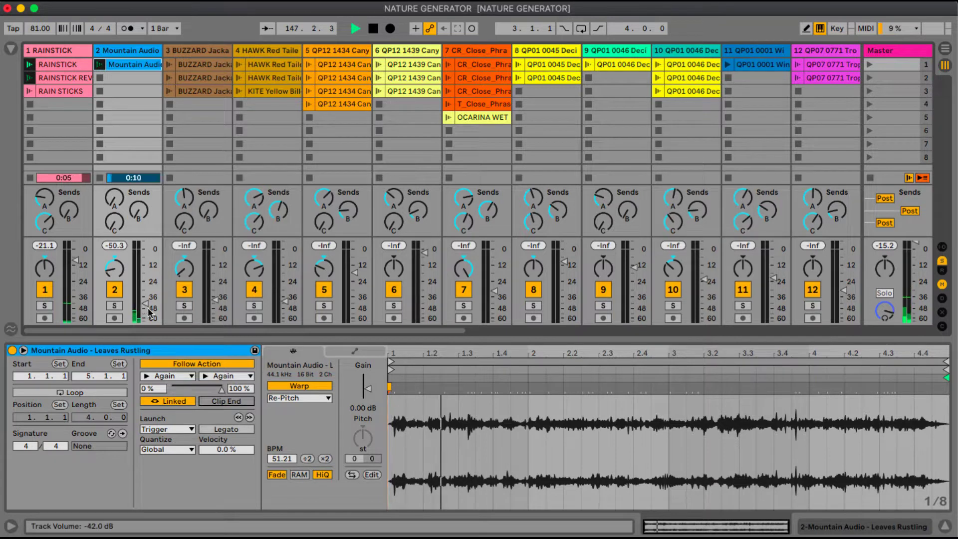
left_click_drag(152, 313, 151, 301)
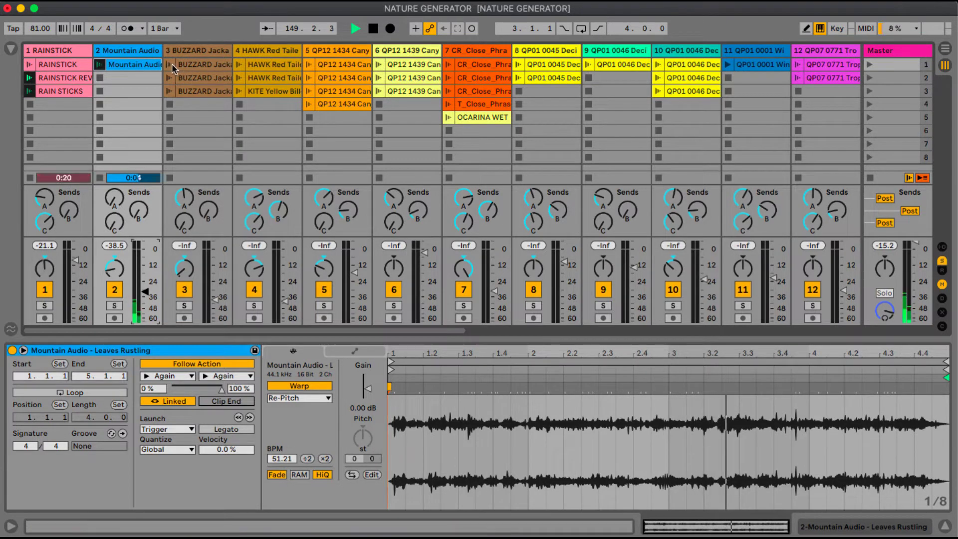
Launch the first clip on each of tracks 3 through 7, and pan track 7 slightly left of centre
left_click(171, 65)
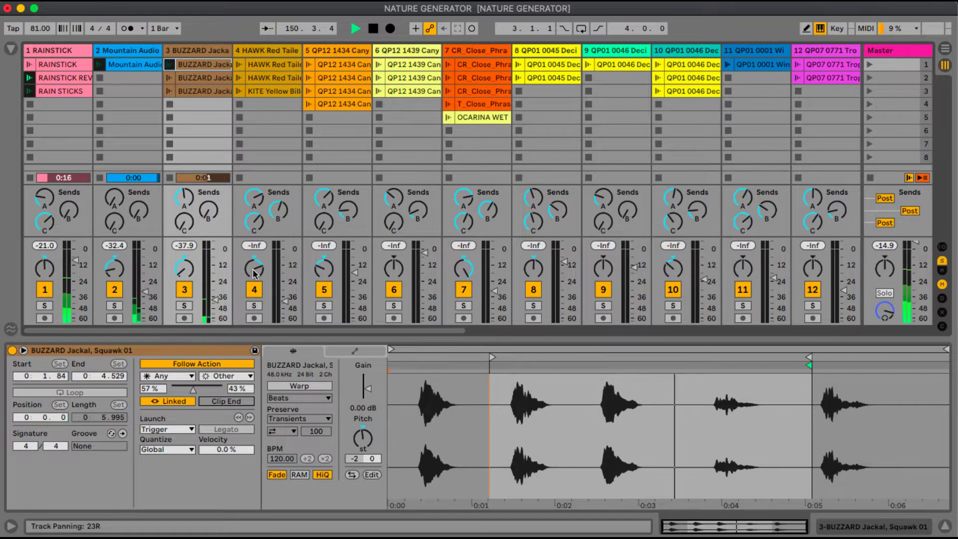
left_click(239, 66)
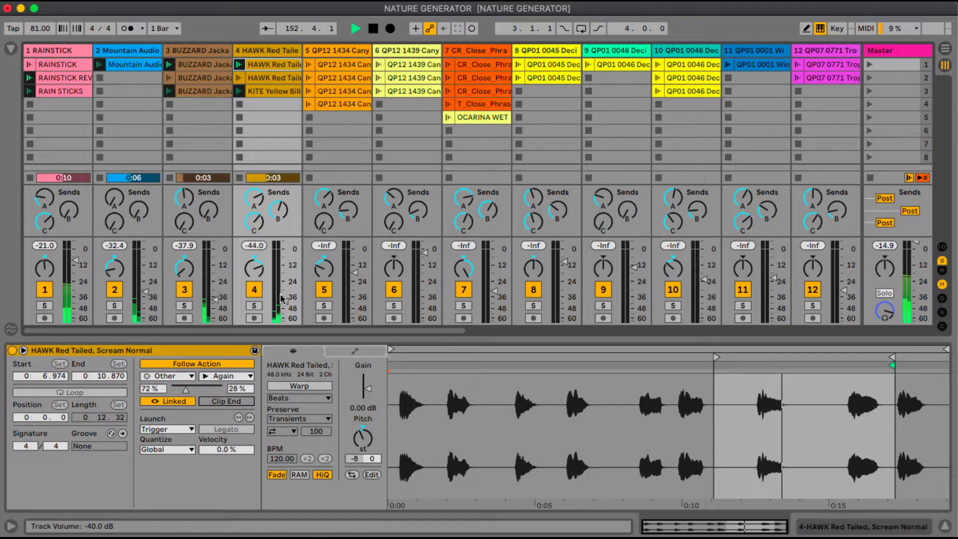
left_click(308, 65)
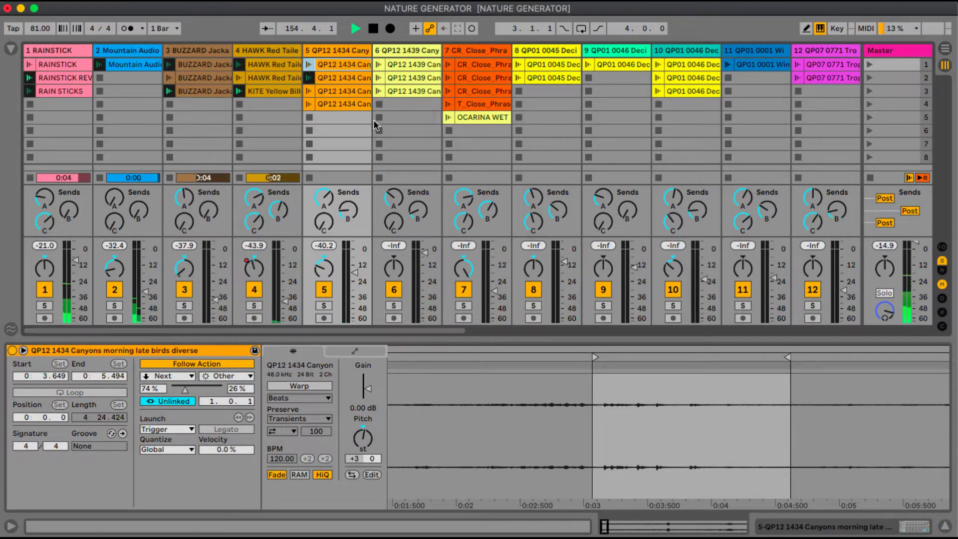
left_click(378, 64)
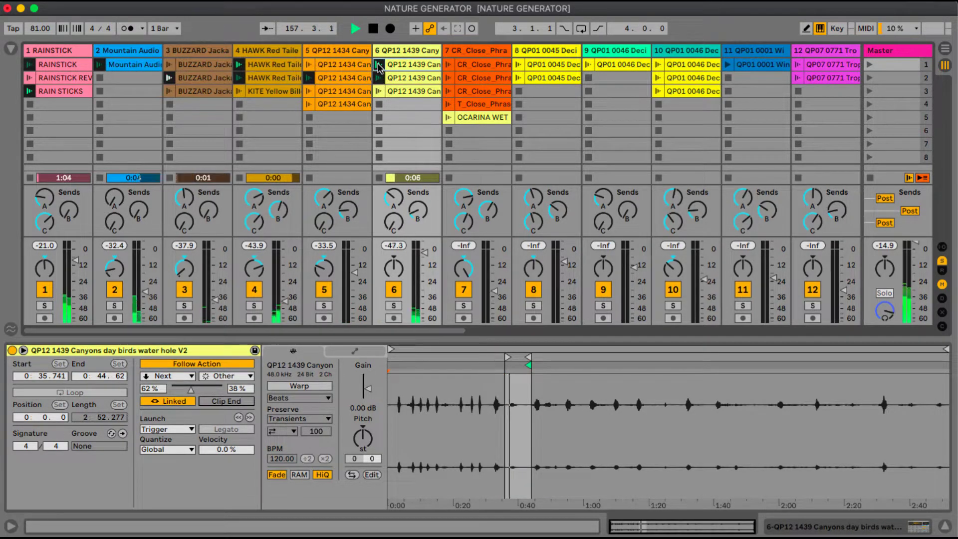
left_click(447, 65)
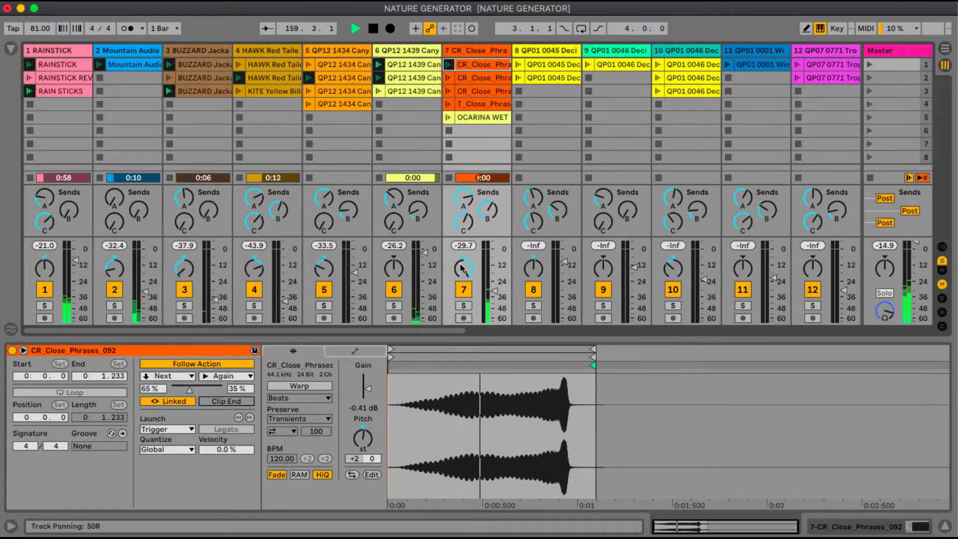
left_click_drag(462, 268, 463, 294)
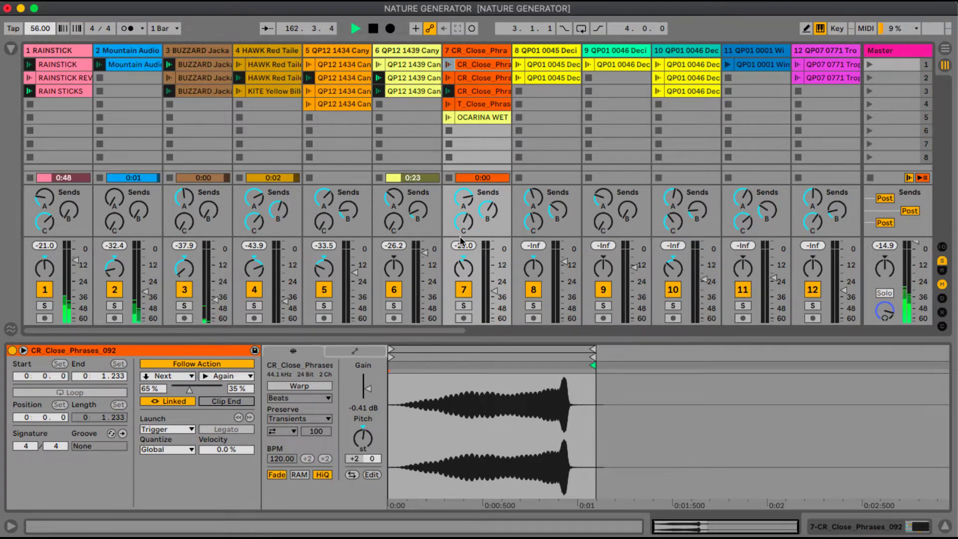
Launch the first Deciduous forest clip on each of tracks 8, 9 and 10
left_click_drag(400, 330, 507, 328)
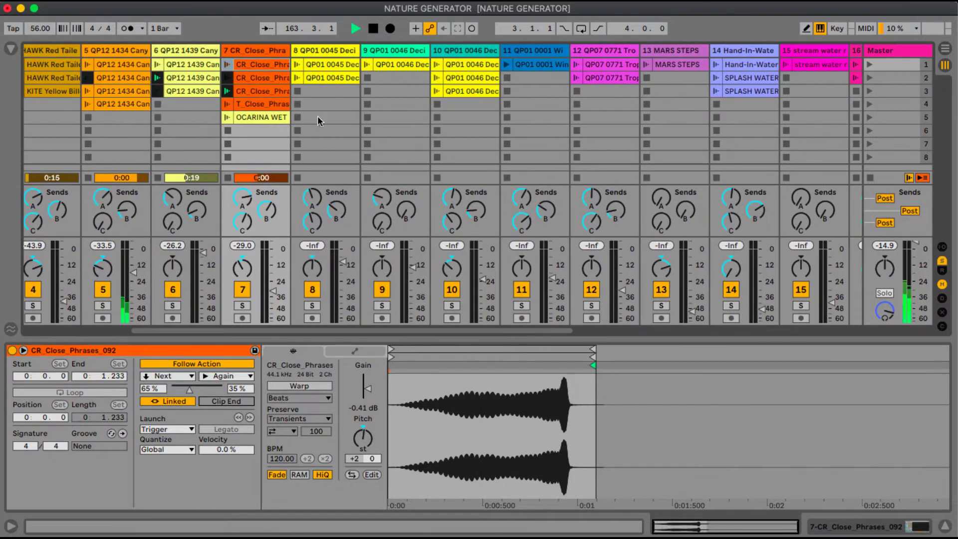
left_click(297, 64)
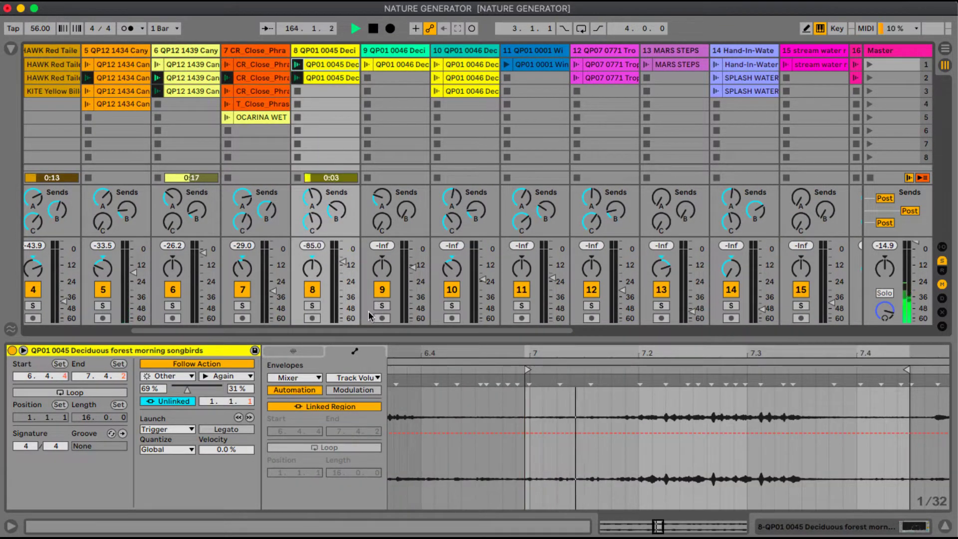
left_click_drag(363, 328, 416, 325)
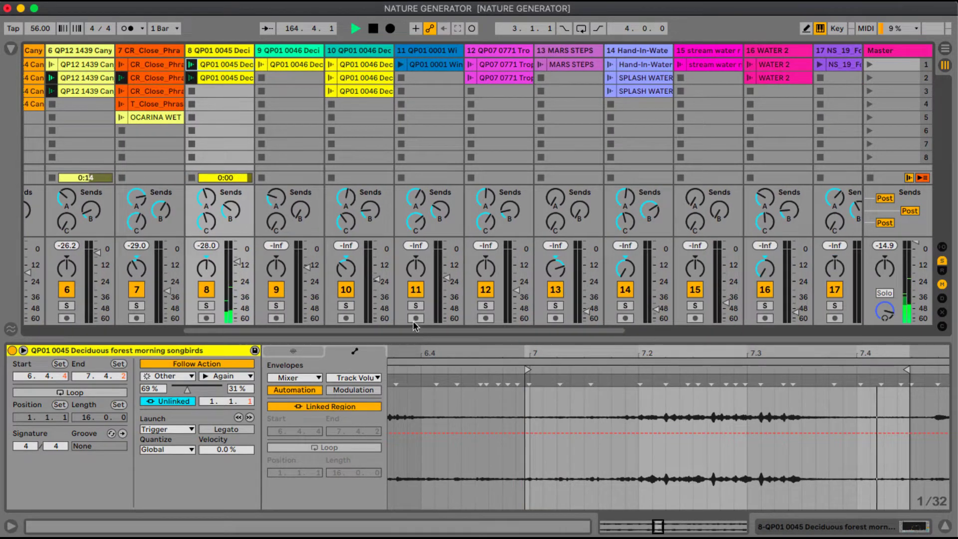
left_click(261, 66)
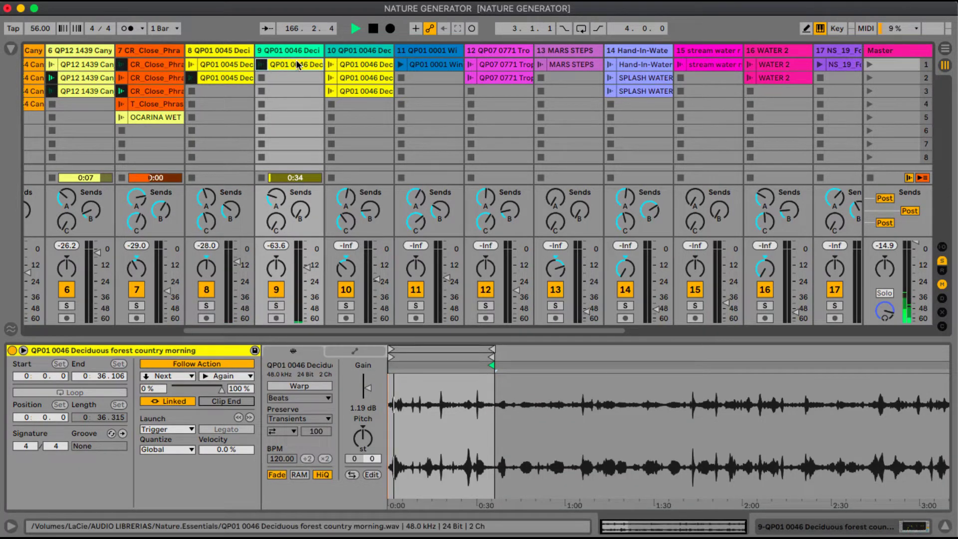
left_click(331, 65)
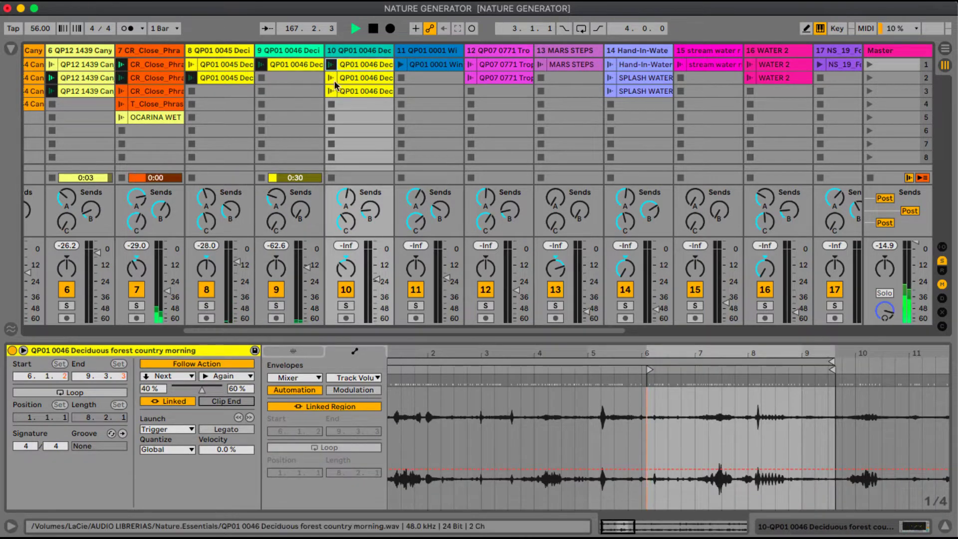
Launch the Wind soft clip on track 11 and set that track's volume to -36 dB
scroll(356, 323, "right", 2)
scroll(356, 323, "right", 3)
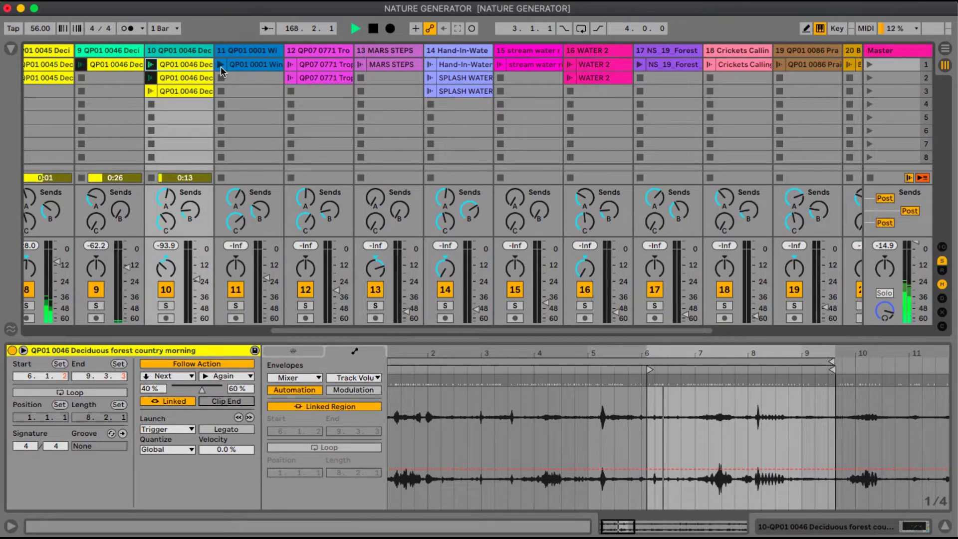
left_click(220, 65)
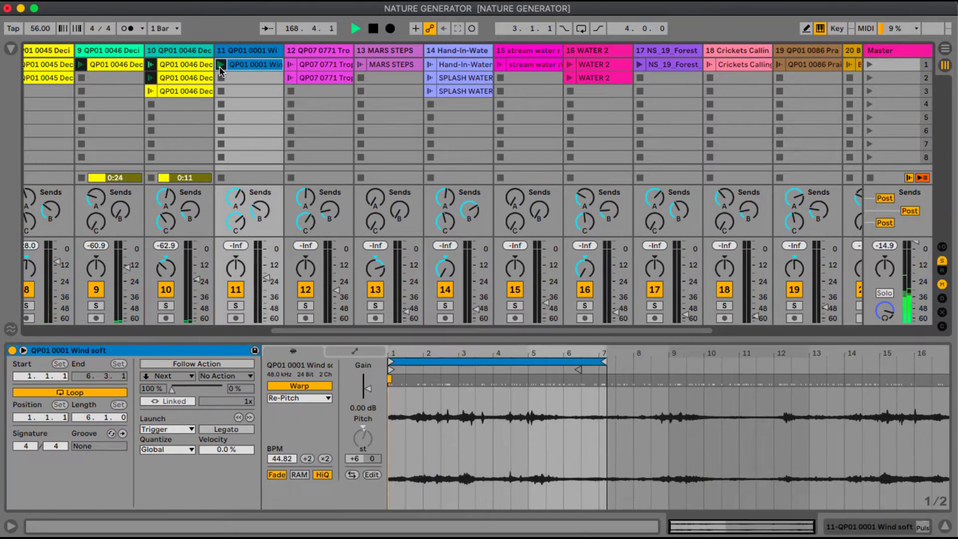
left_click_drag(370, 328, 423, 328)
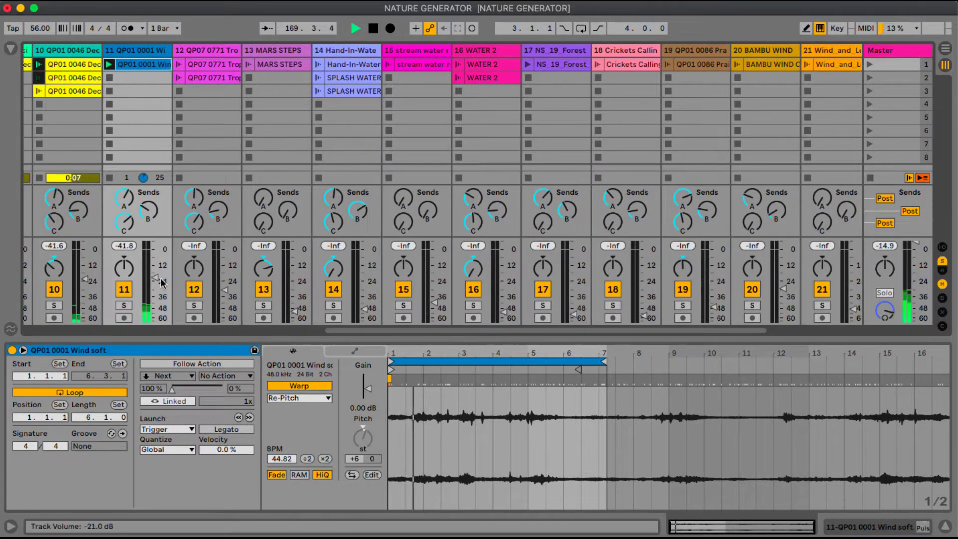
left_click_drag(159, 282, 156, 296)
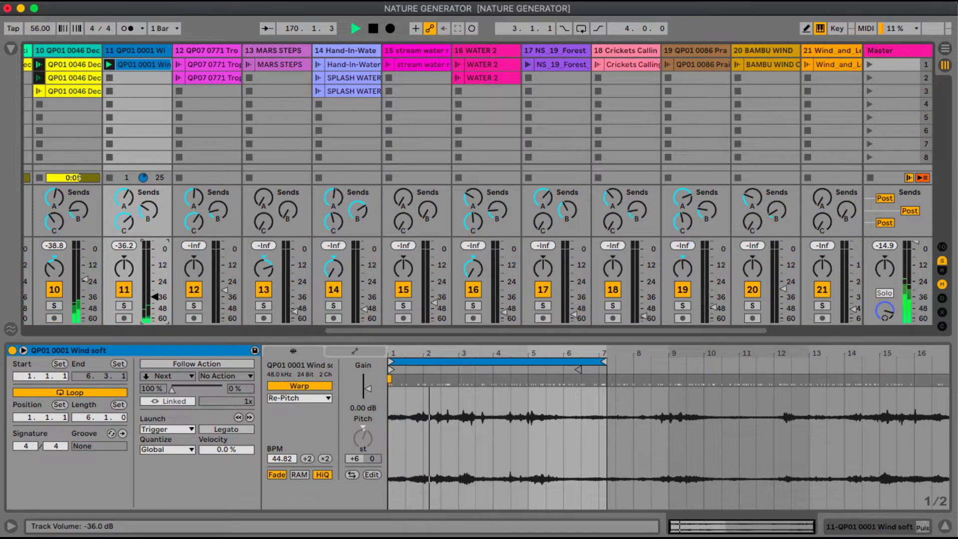
Launch the first tropical forest clip on track 12 and the MARS STEPS clip, fine-tuning track 13's volume
left_click(178, 64)
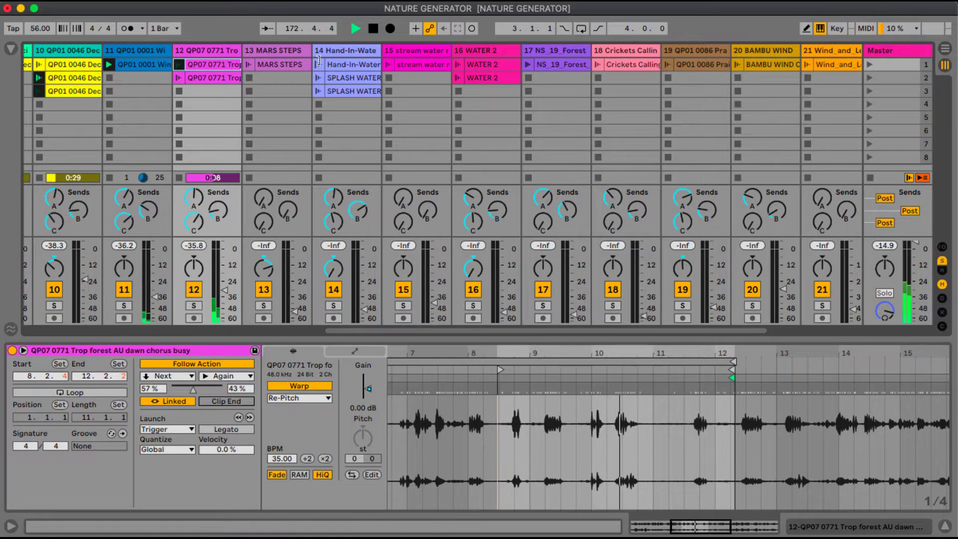
left_click(277, 52)
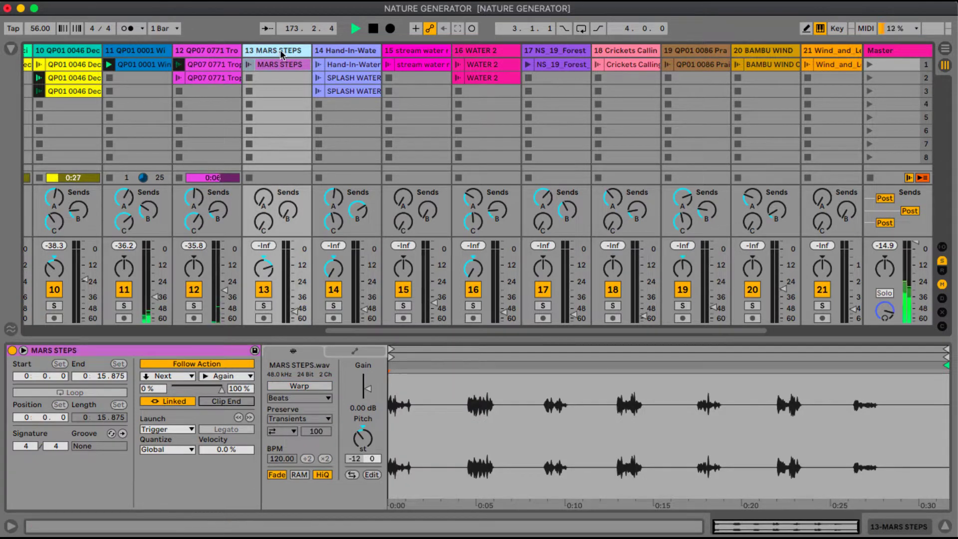
left_click(247, 65)
mouse_move(294, 310)
left_mouse_down()
mouse_move(294, 282)
mouse_move(294, 311)
left_mouse_up()
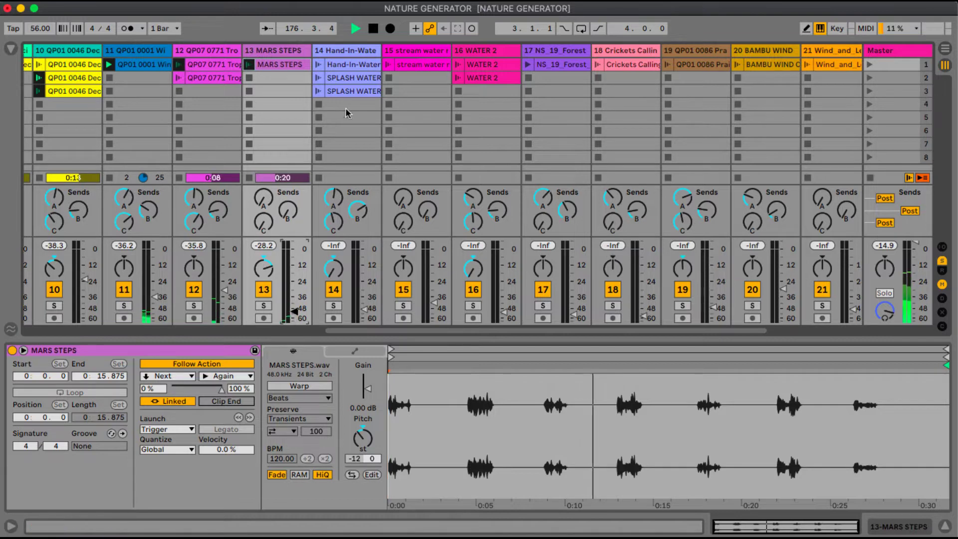
Launch the Hand-In-Water clip on track 14 and the stream water river clip on track 15
left_click(316, 65)
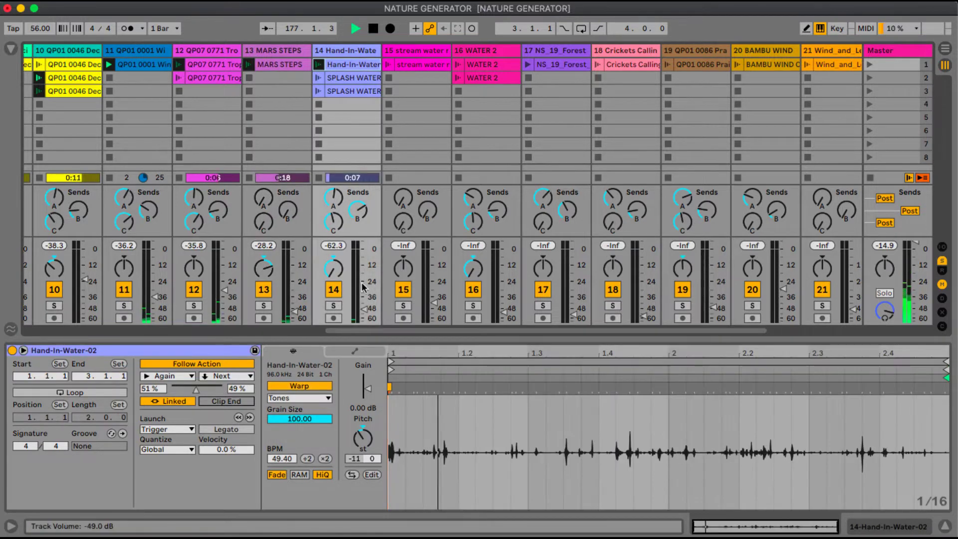
left_click_drag(363, 329, 449, 319)
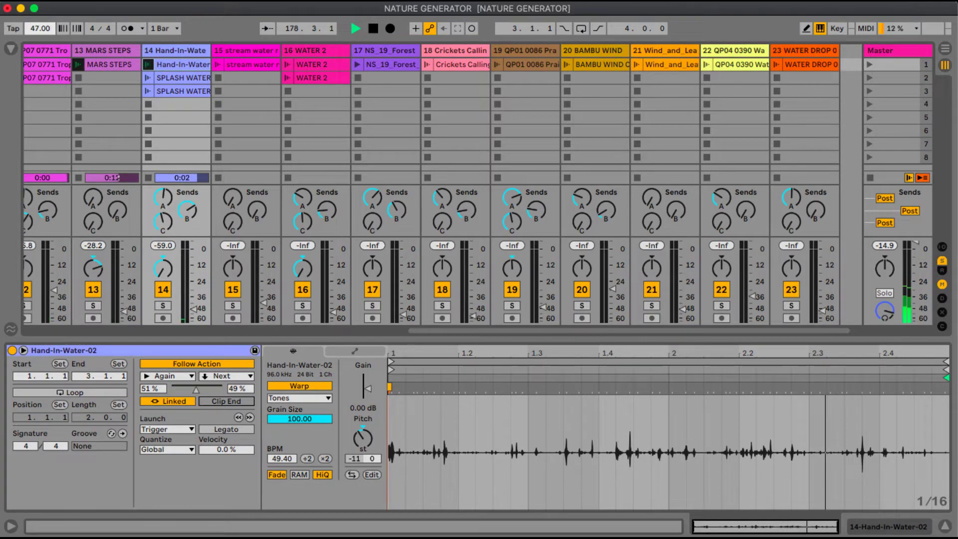
left_click(217, 65)
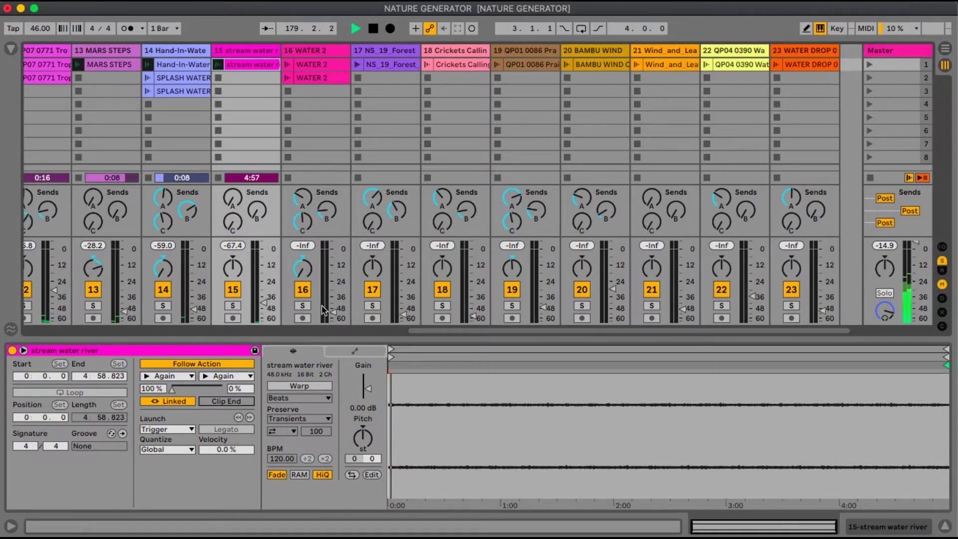
Launch the first WATER 2 clip and the Forest Campfire Ambience clip, raising the volume of tracks 16 and 17
left_click_drag(424, 331, 439, 331)
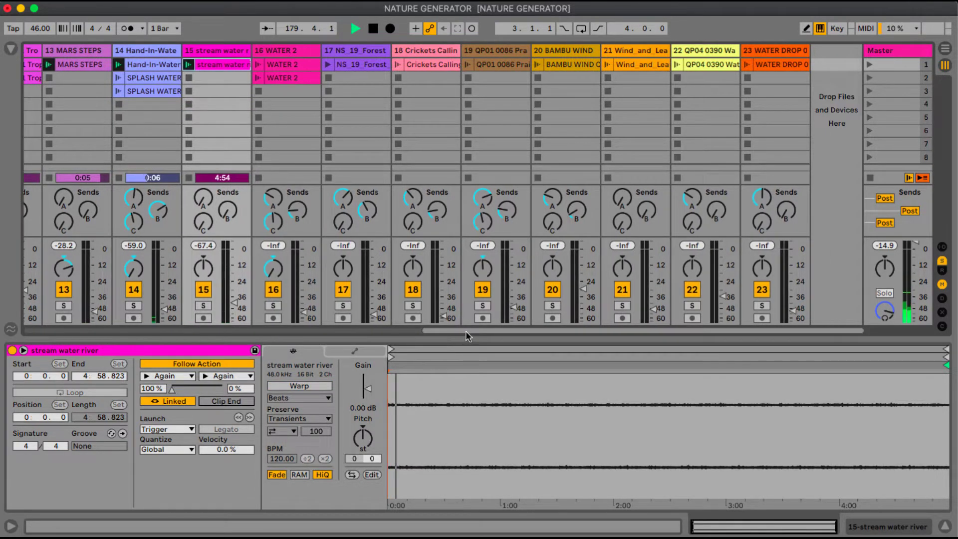
left_click(258, 66)
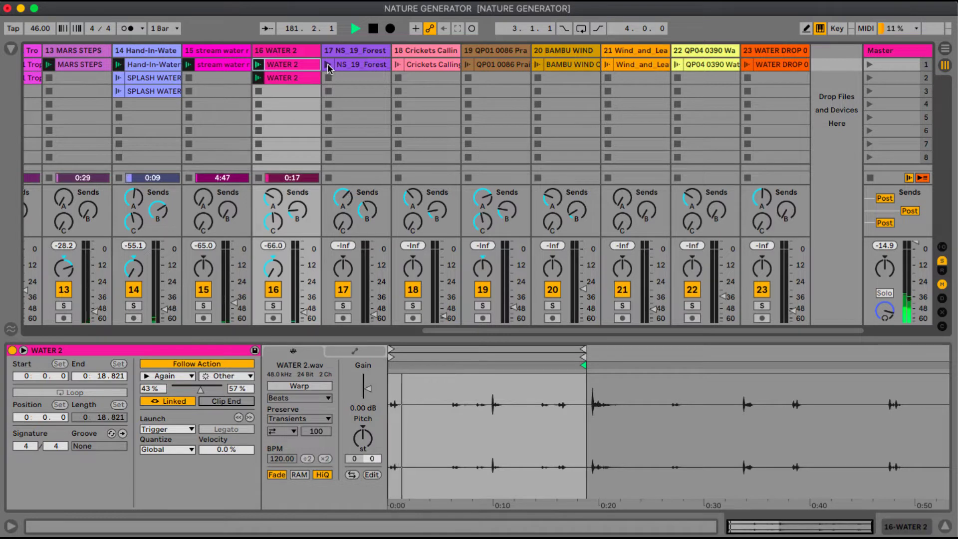
left_click_drag(304, 308, 303, 265)
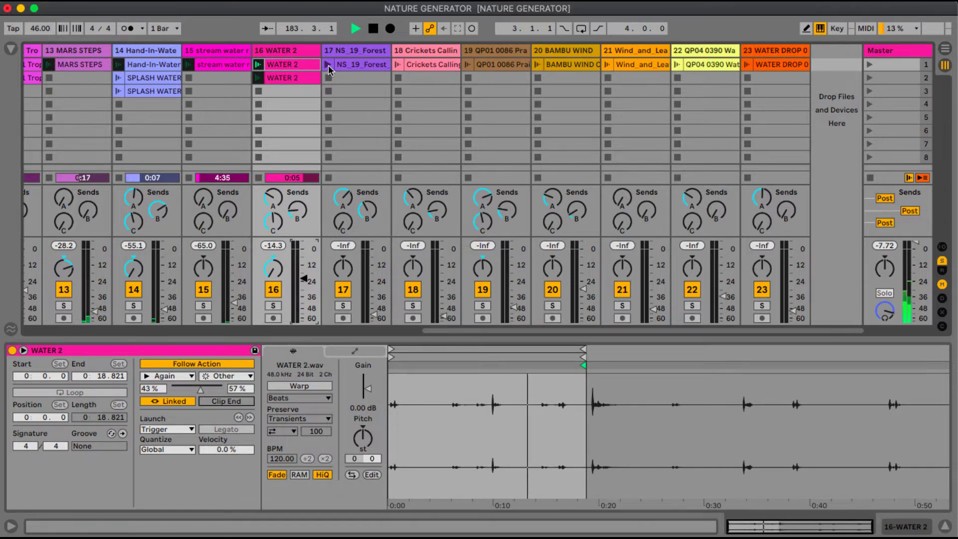
left_click(344, 266)
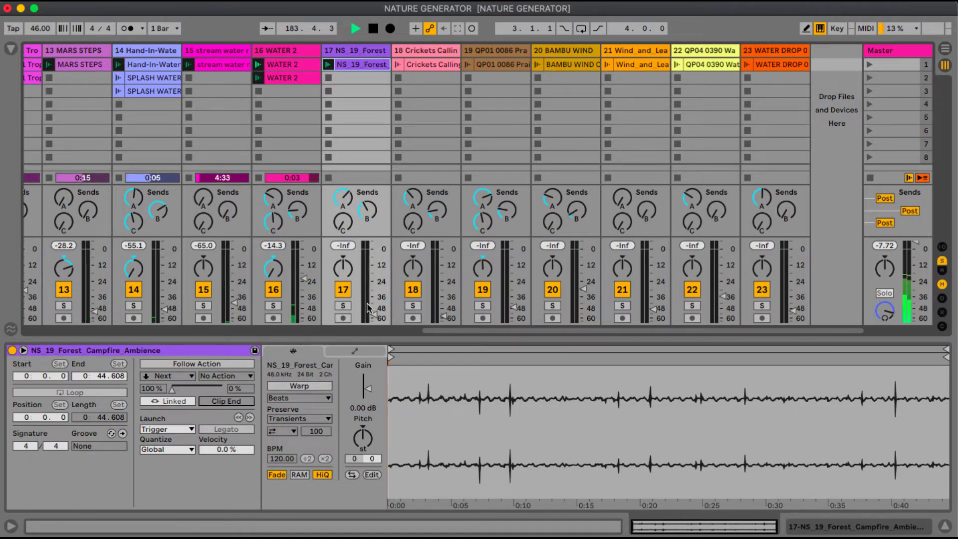
mouse_move(368, 307)
left_mouse_down()
mouse_move(373, 277)
mouse_move(373, 301)
left_mouse_up()
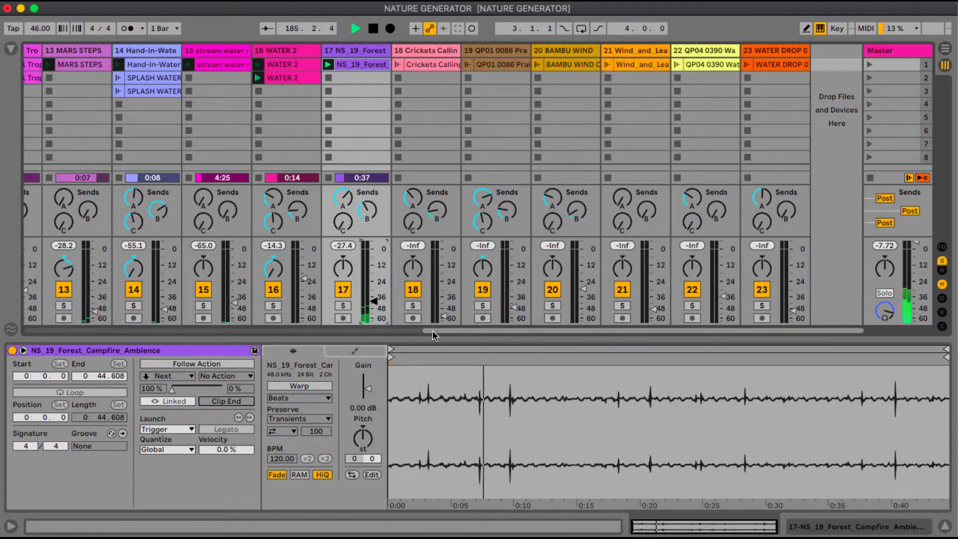
Launch the Prairie night wind coyote, BAMBU WIND CHIMES and Wind_and_Leaves clips, raising the volume of tracks 19 to 21
left_click(467, 64)
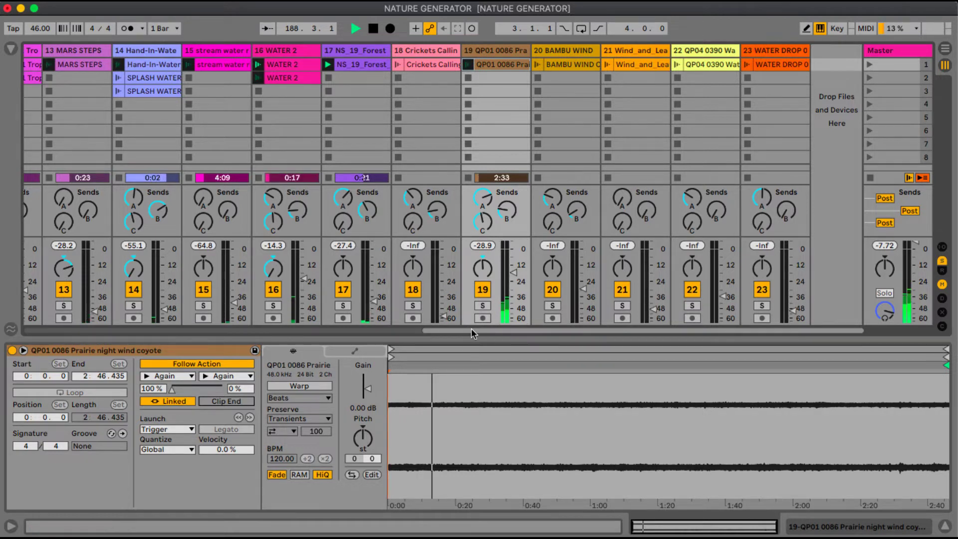
left_click(535, 67)
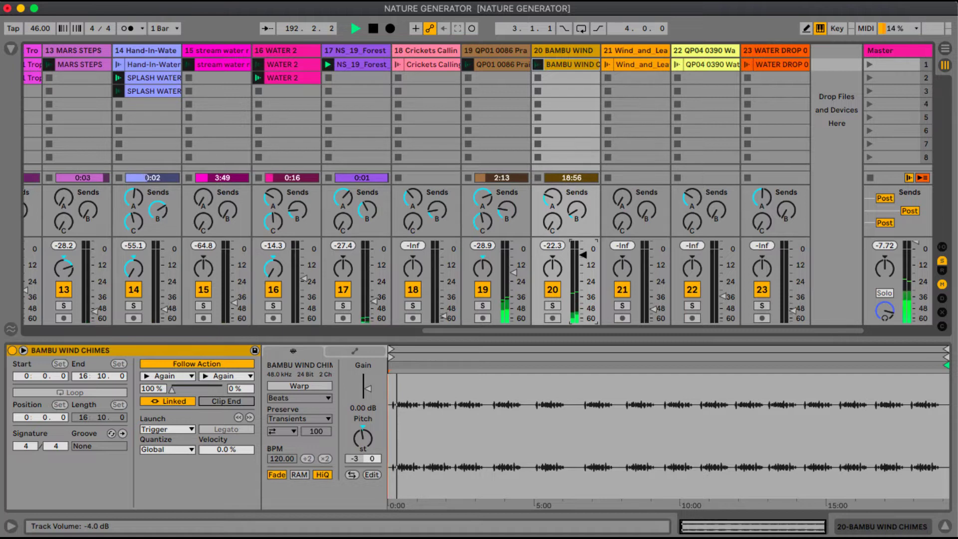
left_click(607, 66)
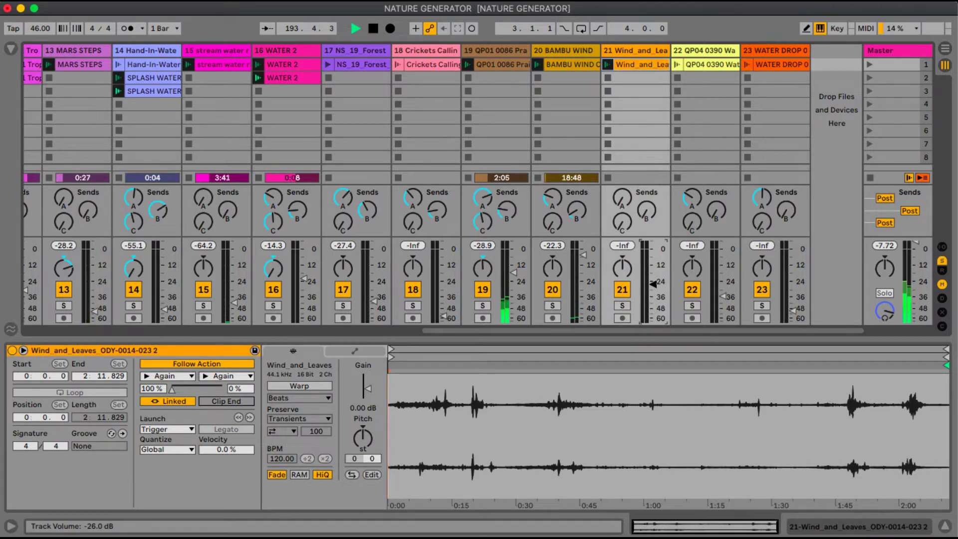
left_click_drag(652, 276, 652, 275)
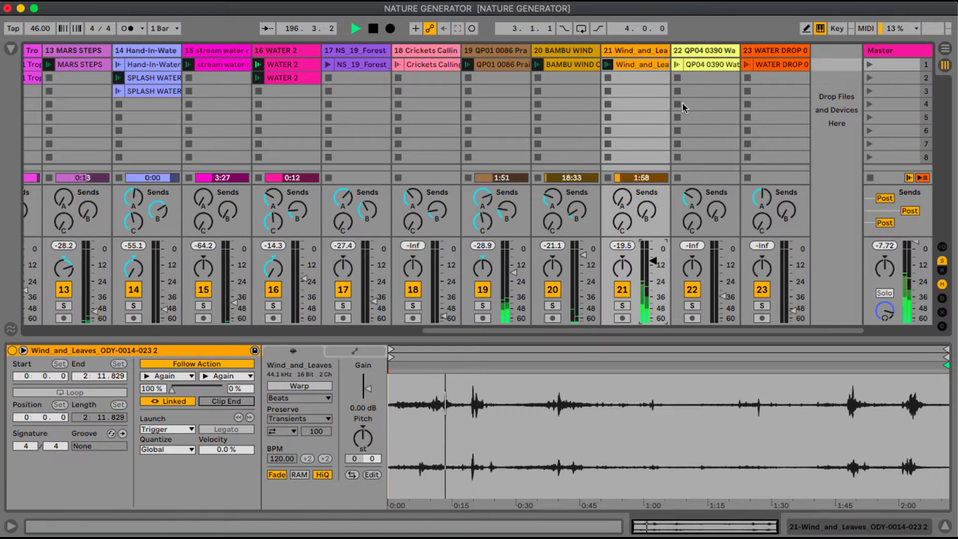
Launch the Waterfall trickle clip on track 22 and lower that track's volume
left_click(677, 66)
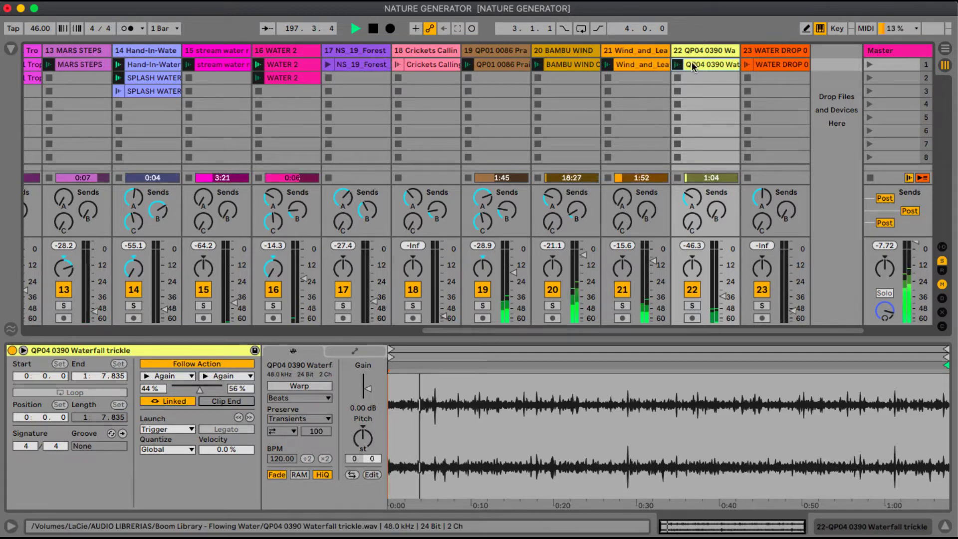
left_click(723, 296)
left_click_drag(722, 297, 722, 309)
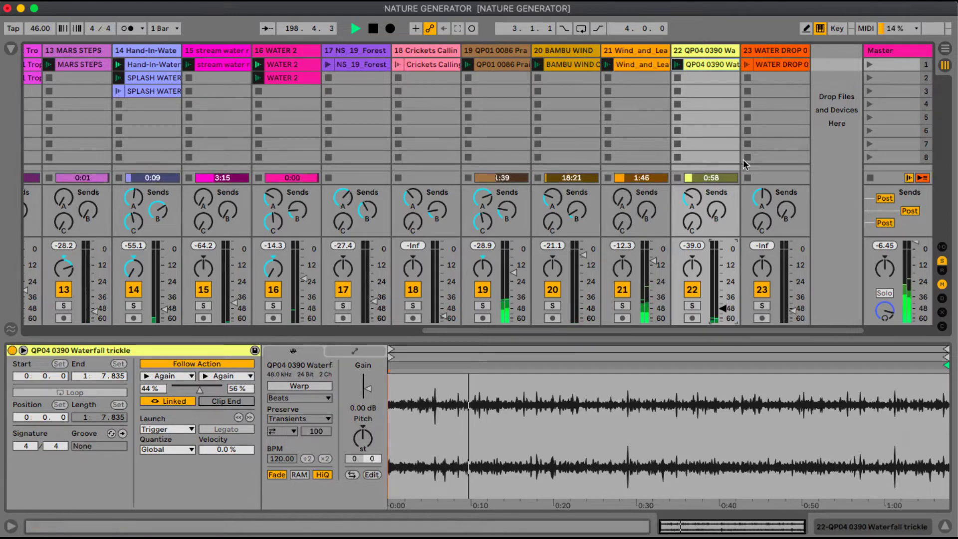
Launch the WATER DROP 07 clip on track 23 and set that track's volume to about -48 dB
left_click(748, 65)
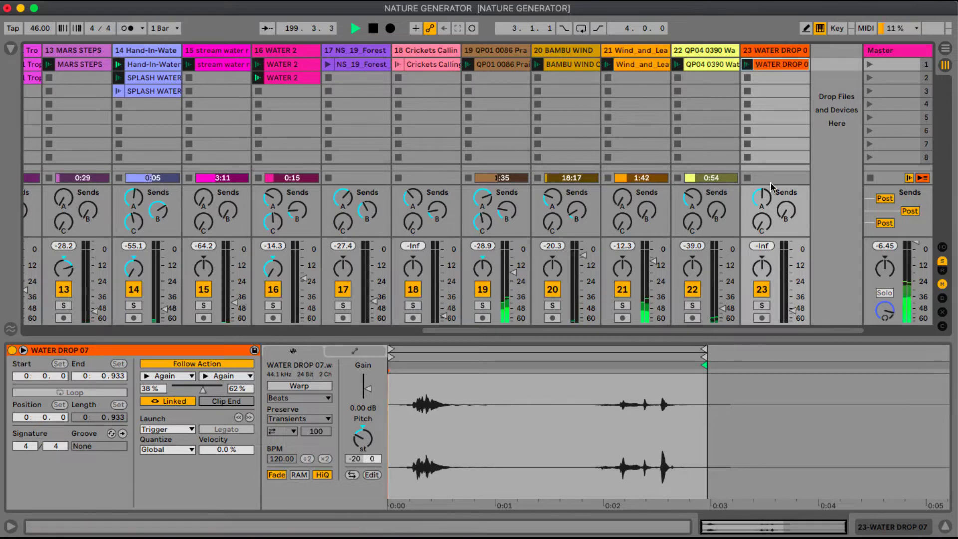
left_click_drag(793, 270, 793, 265)
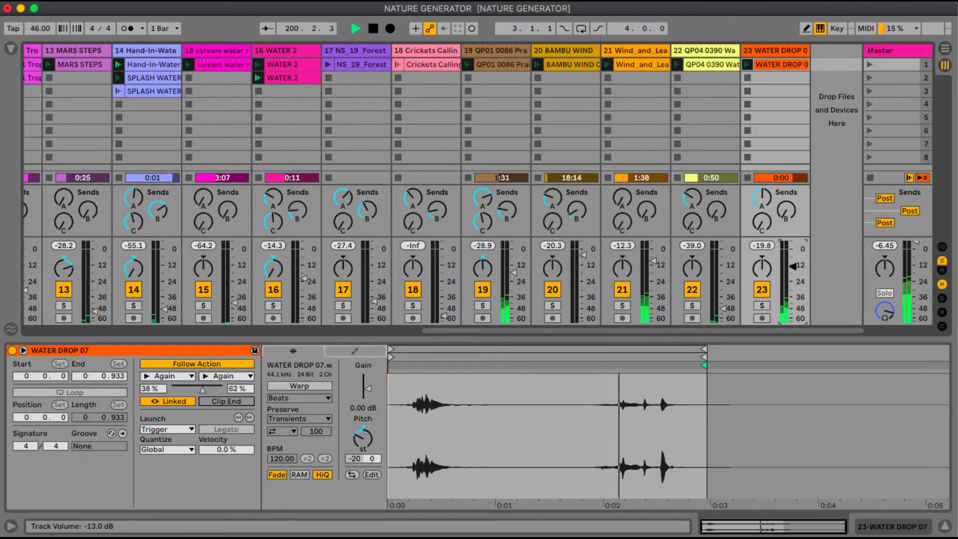
left_click_drag(793, 266, 792, 282)
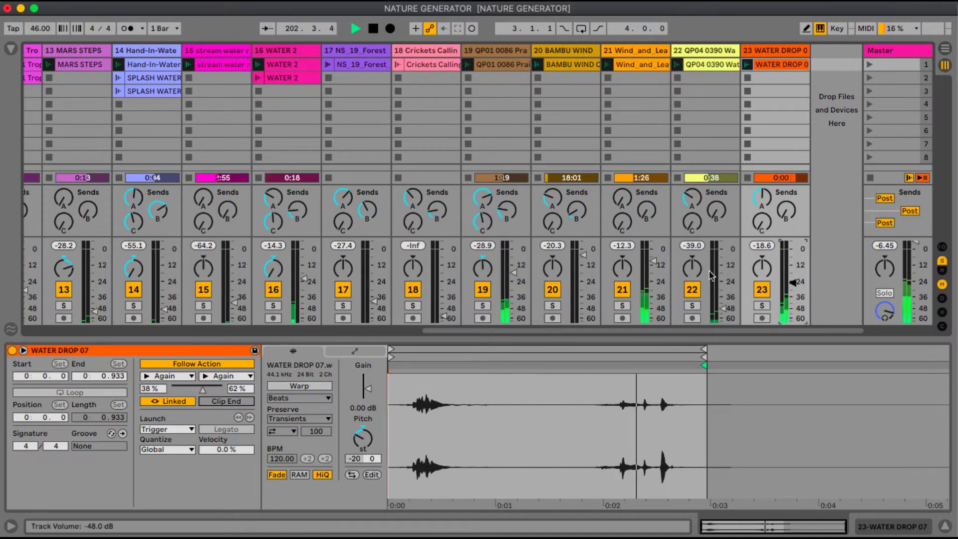
left_click_drag(792, 283, 793, 308)
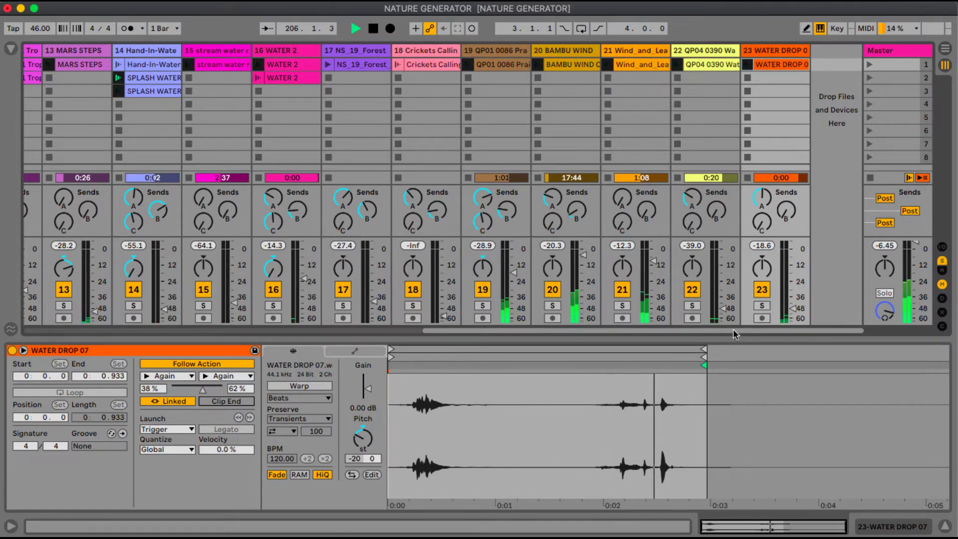
Add 00_Guitar_ringstack_c.wav from the browser to the fourth slot of the RAINSTICK track and launch it
left_click_drag(732, 328, 319, 332)
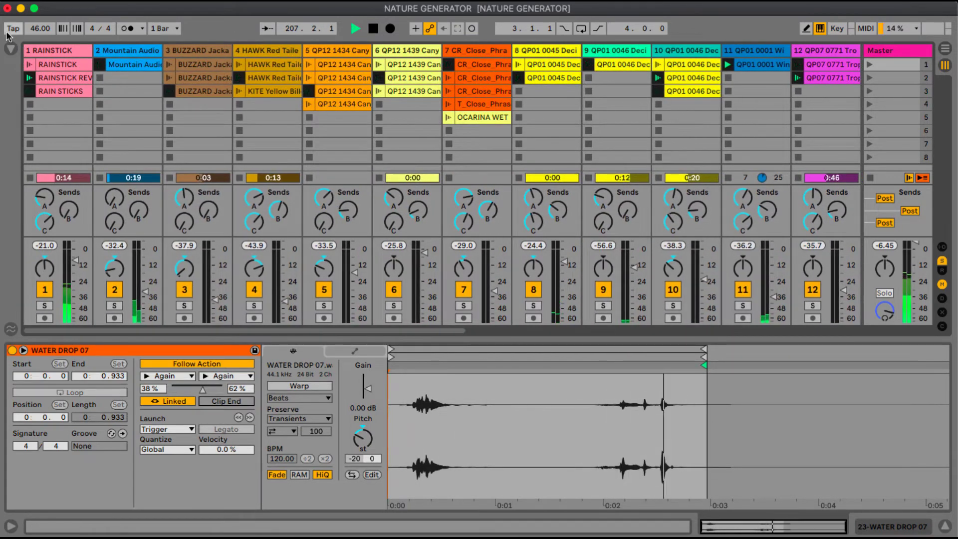
left_click(10, 50)
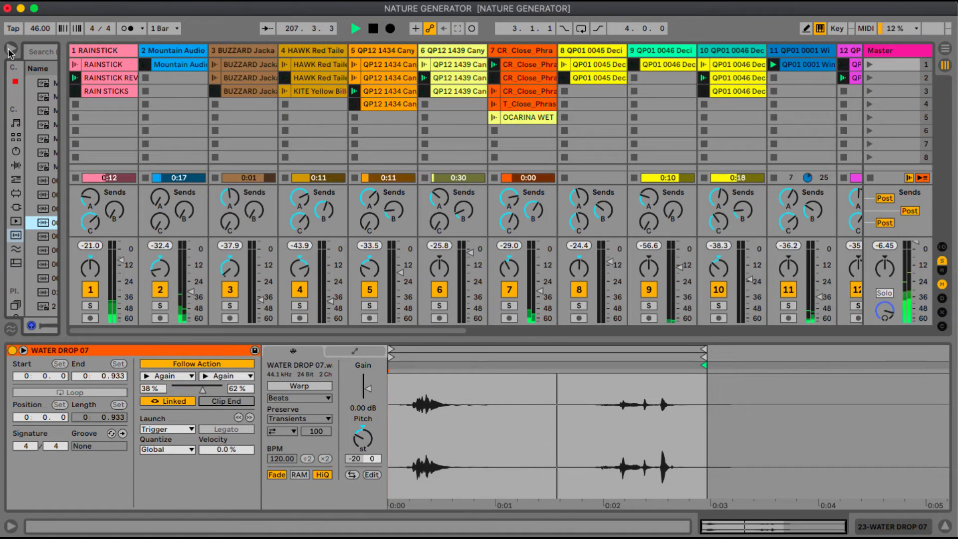
left_click_drag(61, 130, 201, 125)
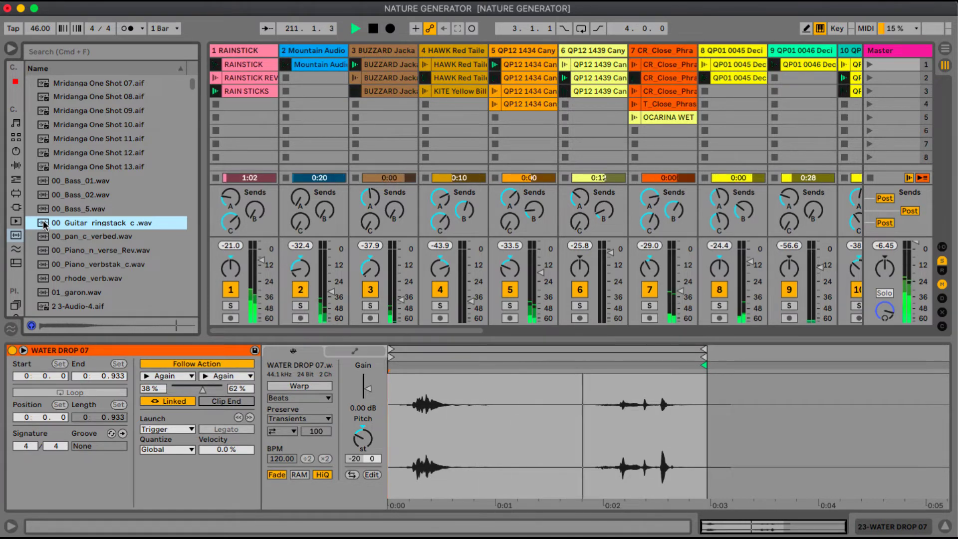
left_click_drag(43, 224, 231, 105)
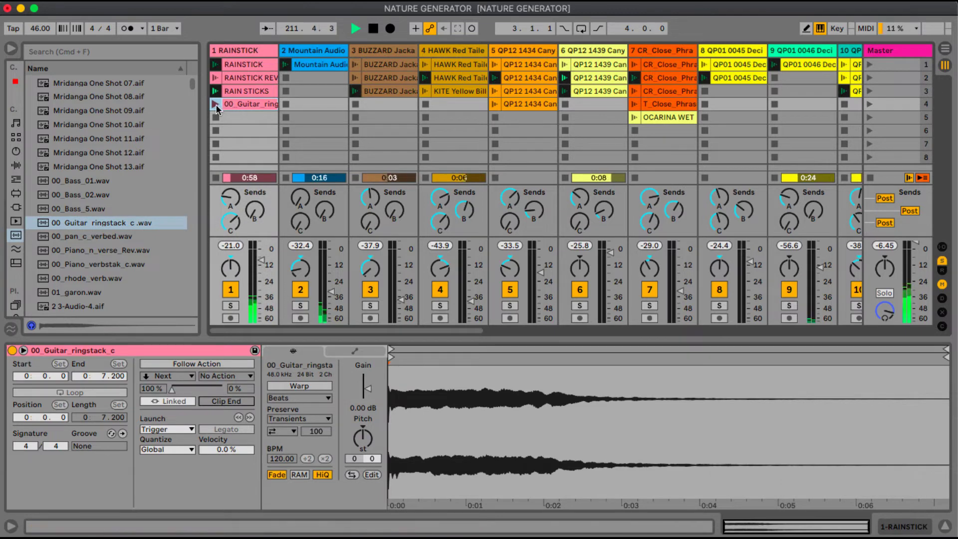
left_click(215, 105)
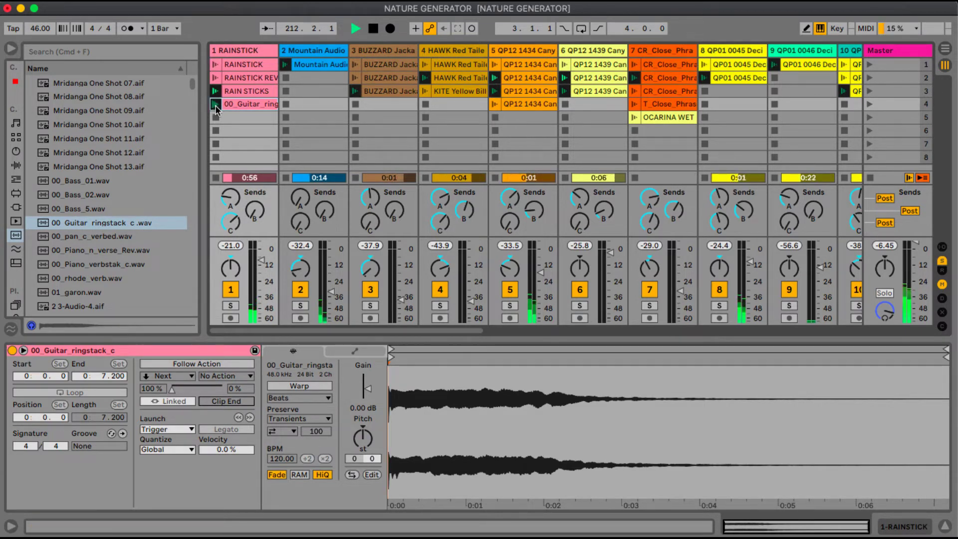
Enable follow actions on the guitar clip with Play Again at 54% and Other at 46%, and hide the browser
left_click(195, 364)
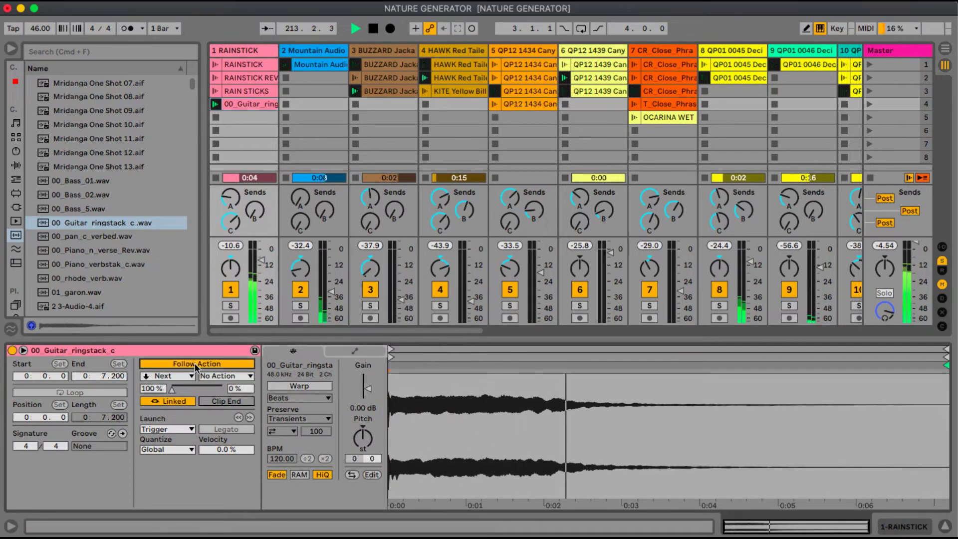
left_click(192, 377)
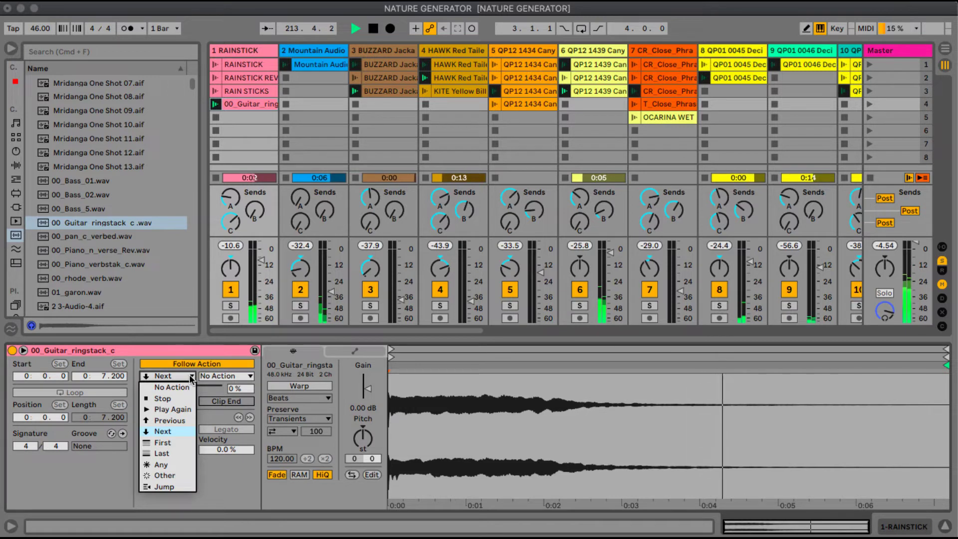
left_click(176, 410)
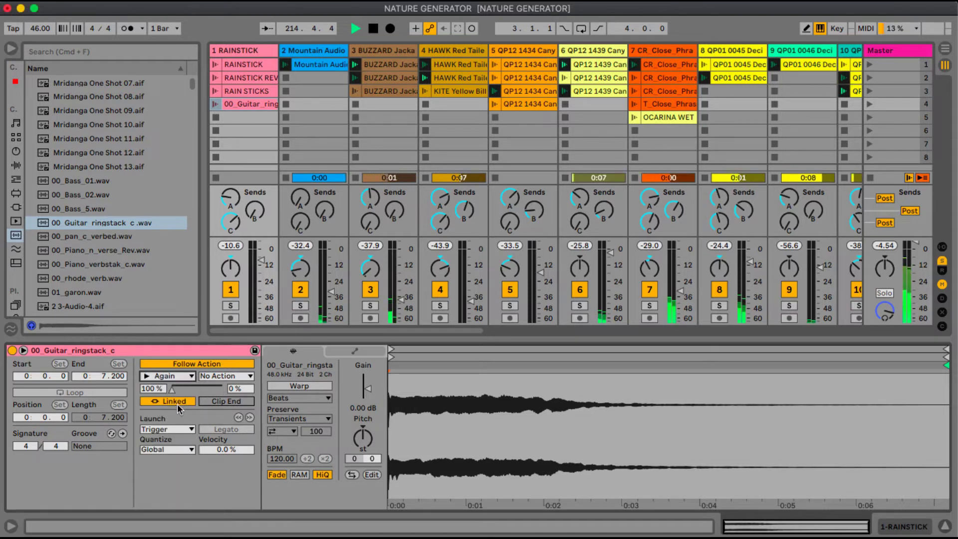
left_click(245, 377)
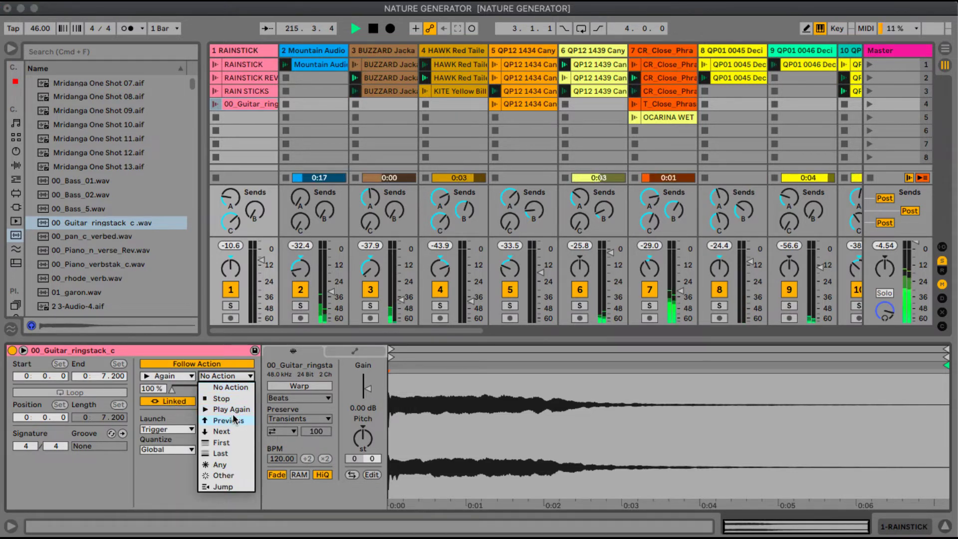
left_click(223, 475)
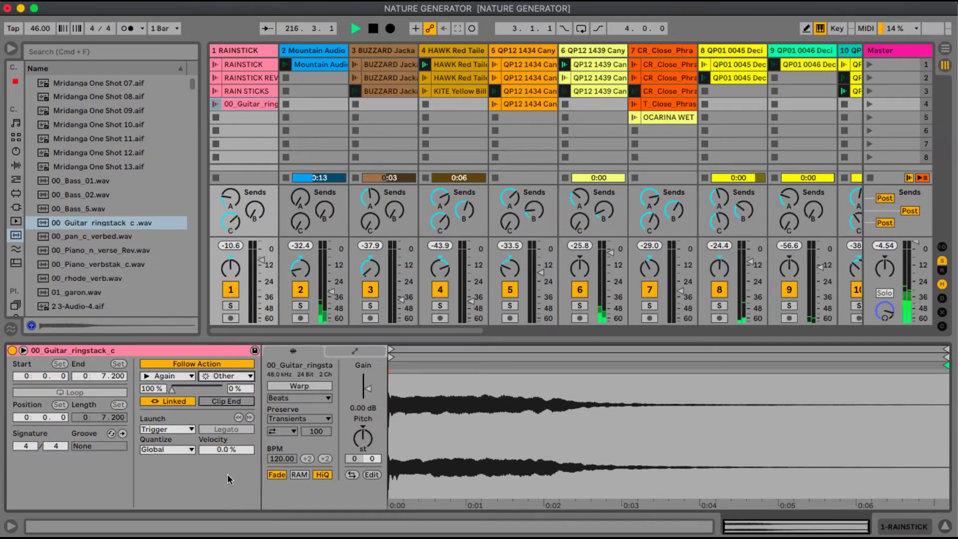
left_click_drag(172, 388, 194, 389)
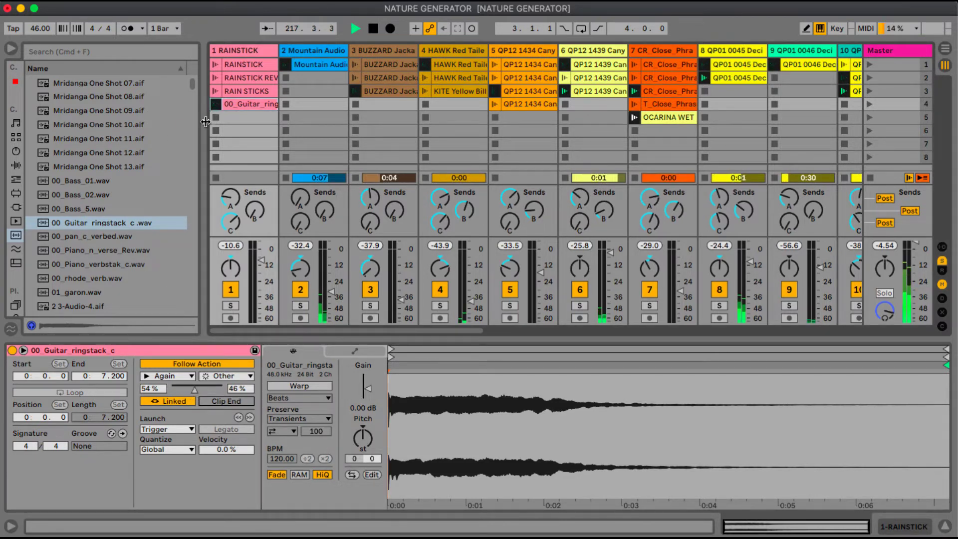
left_click(10, 51)
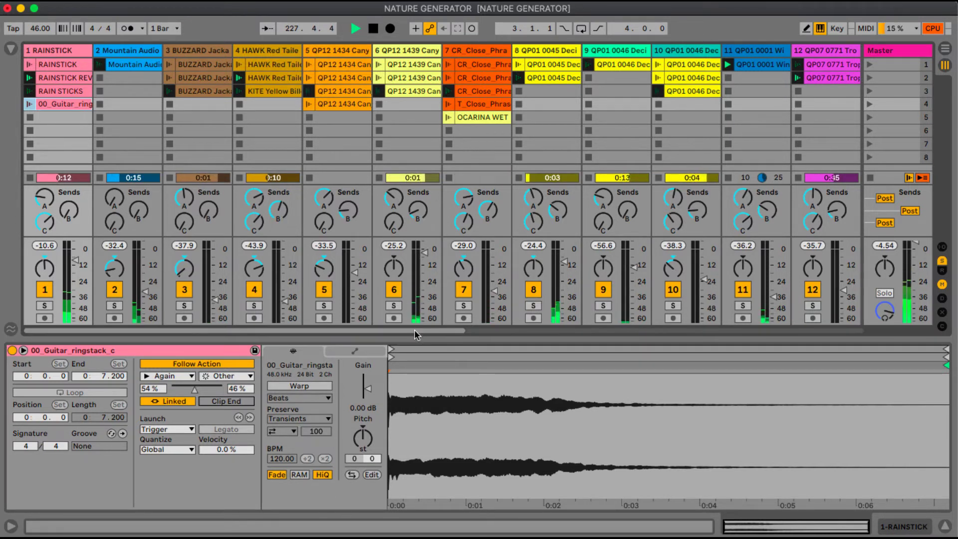
Stop the clips playing on tracks 2 through 8
left_click_drag(416, 330, 397, 325)
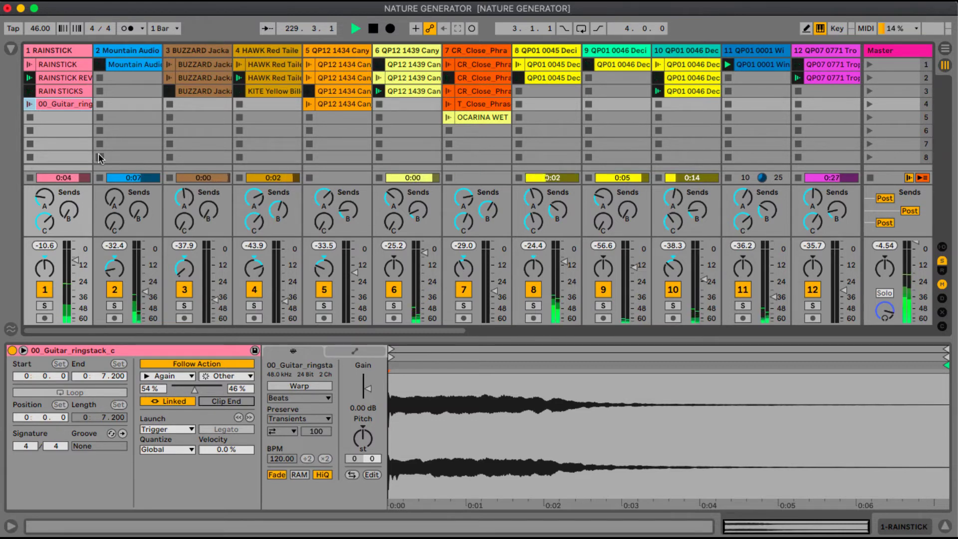
left_click(170, 157)
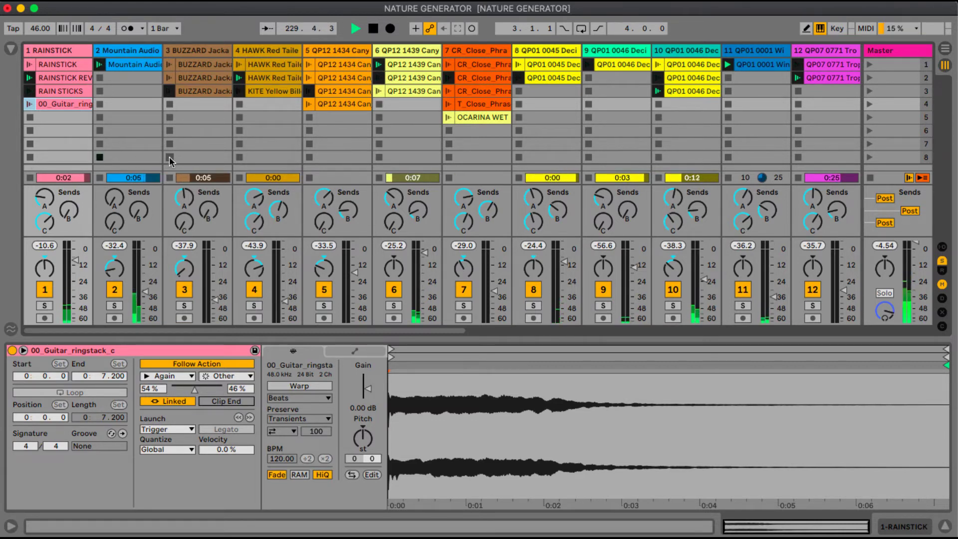
left_click(240, 157)
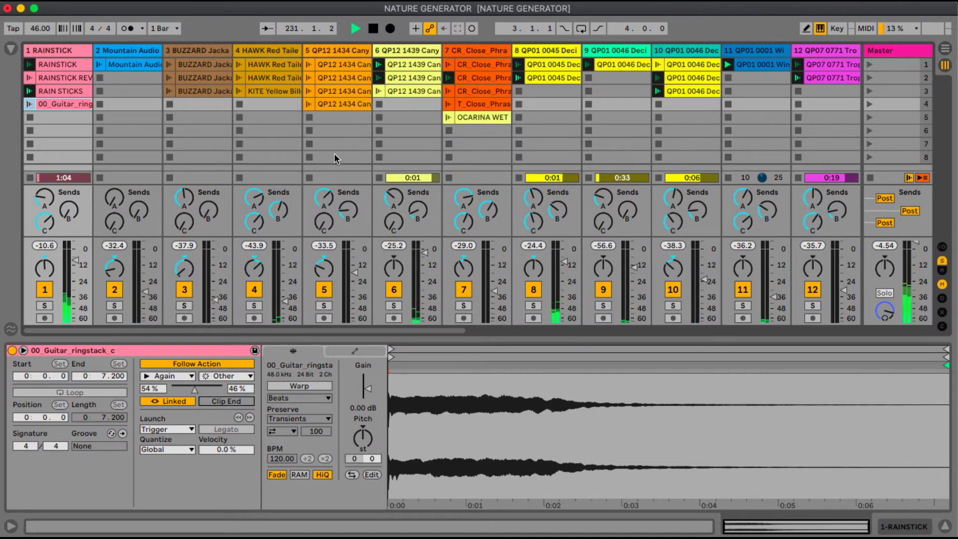
left_click(379, 157)
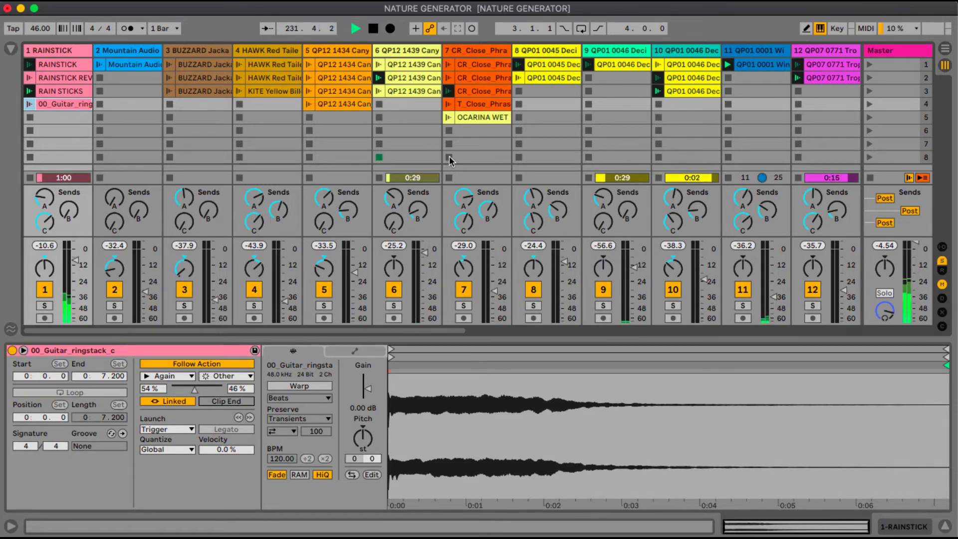
left_click(518, 157)
Stop the clips playing on tracks 9 through 15
left_click_drag(349, 330, 523, 330)
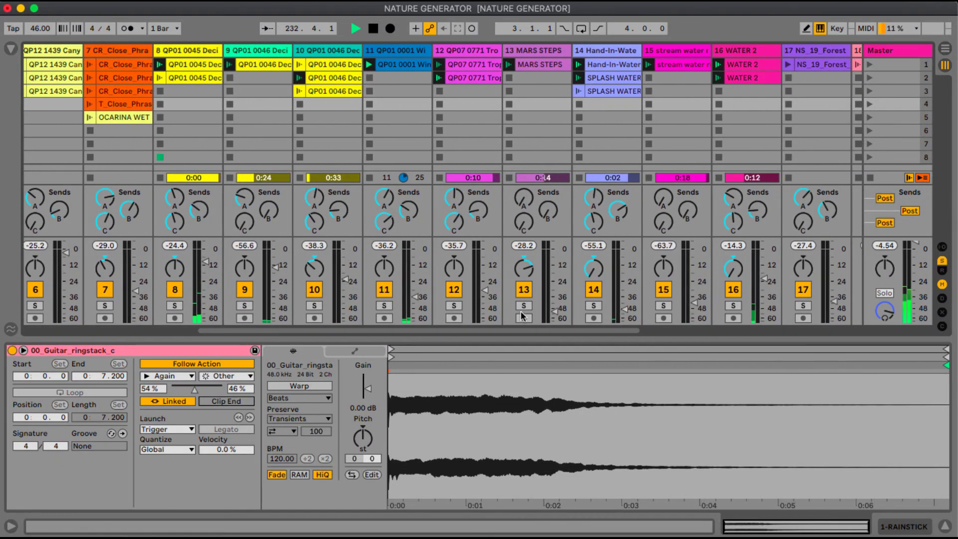
left_click(230, 156)
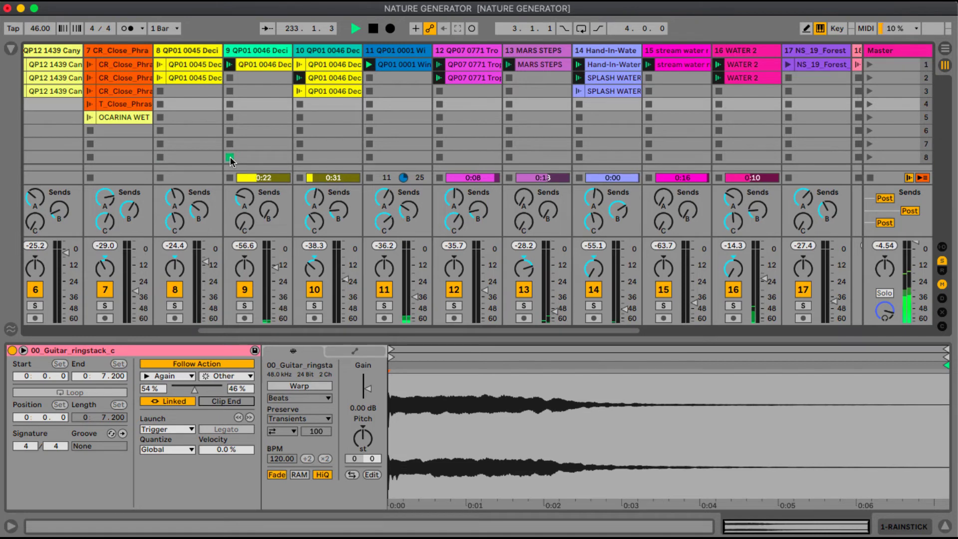
left_click(300, 158)
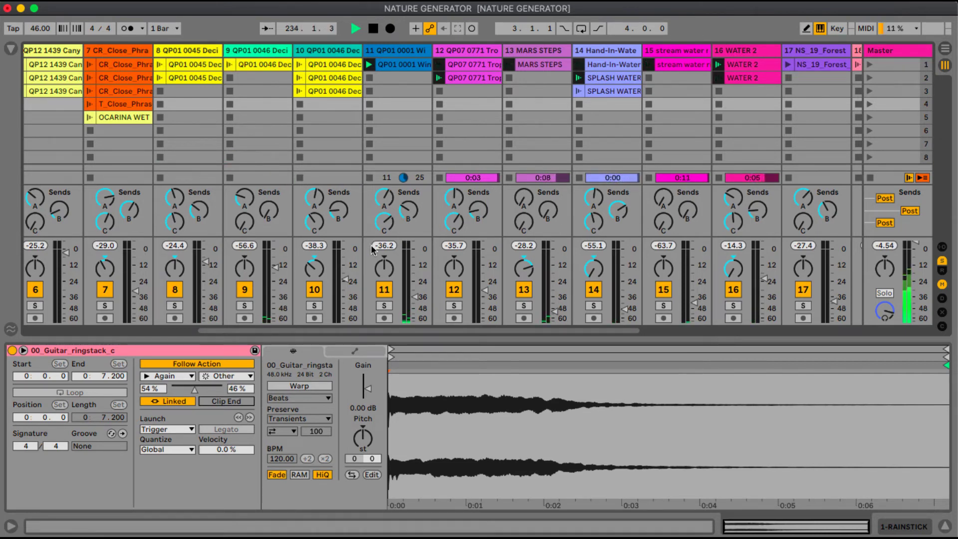
left_click(370, 157)
left_click(439, 157)
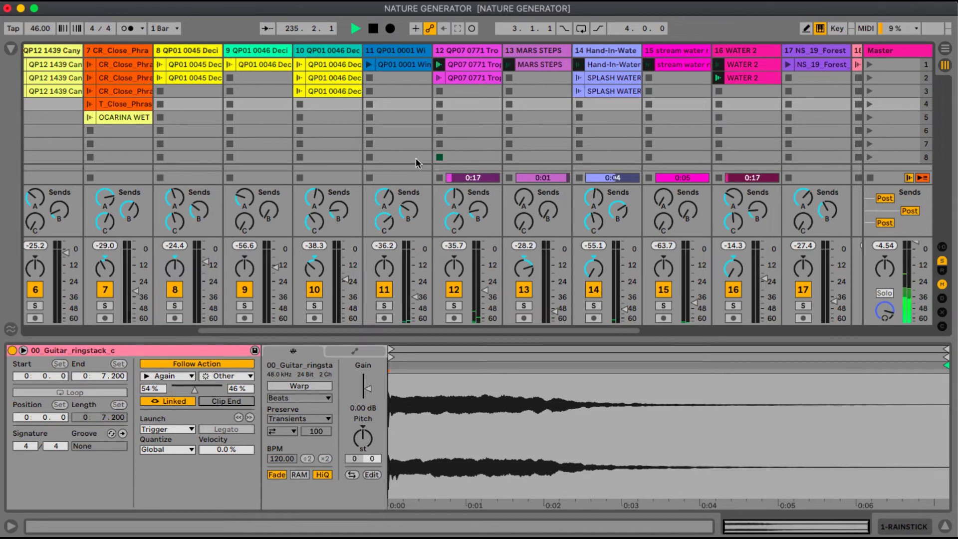
left_click(510, 157)
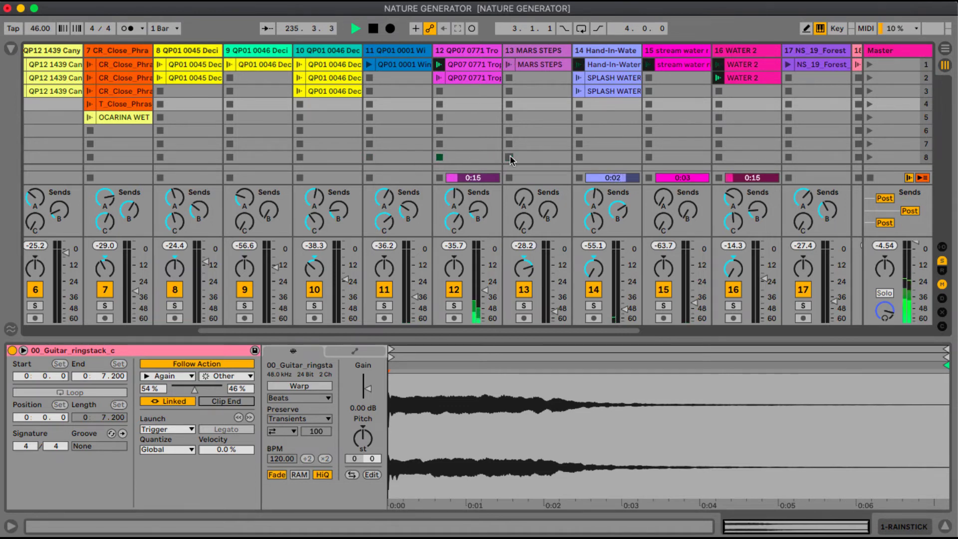
left_click(578, 157)
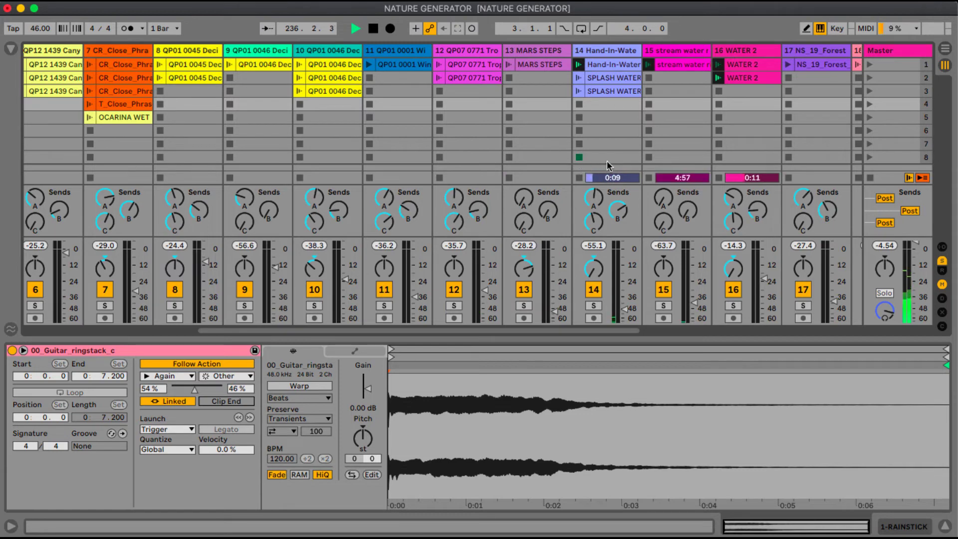
left_click(649, 157)
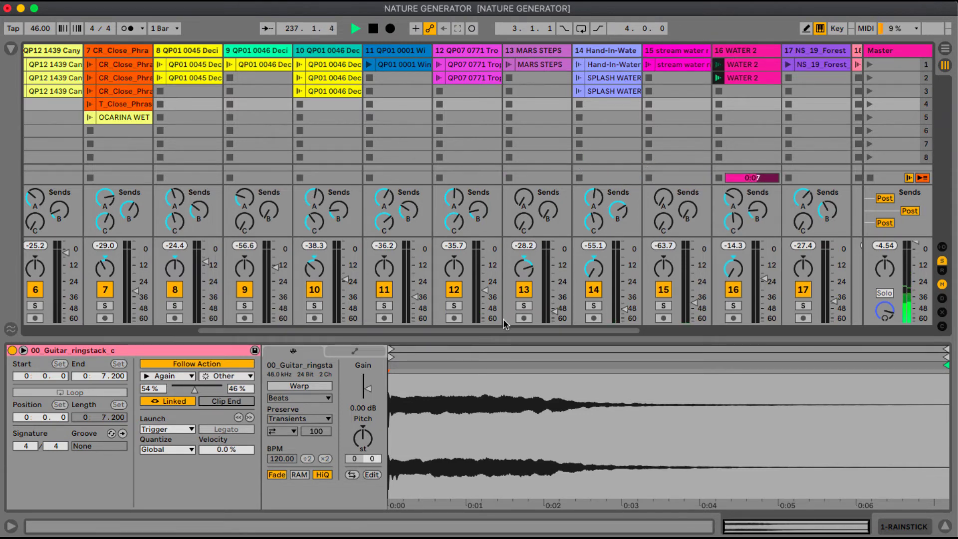
Stop the clips playing on track 16 and on tracks 19 through 22
left_click_drag(503, 327, 698, 331)
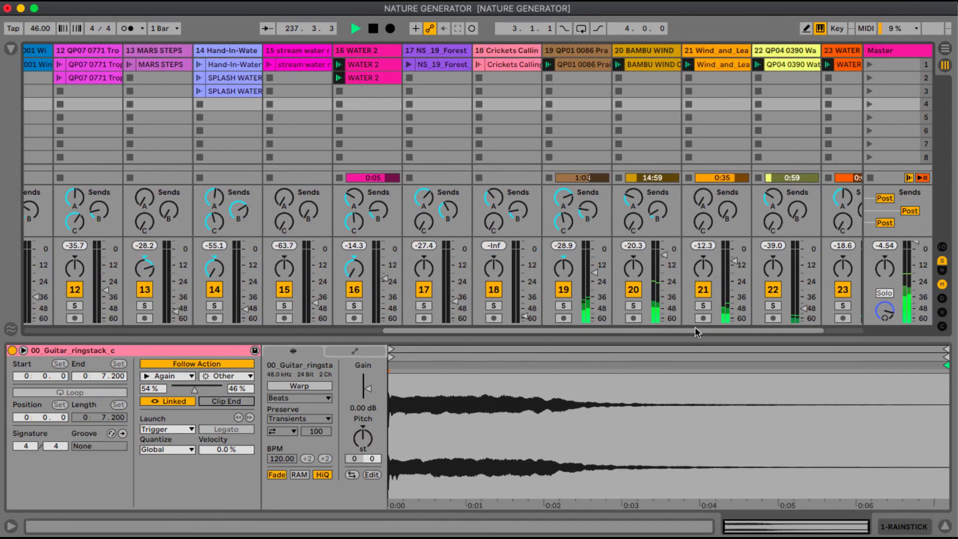
left_click(340, 157)
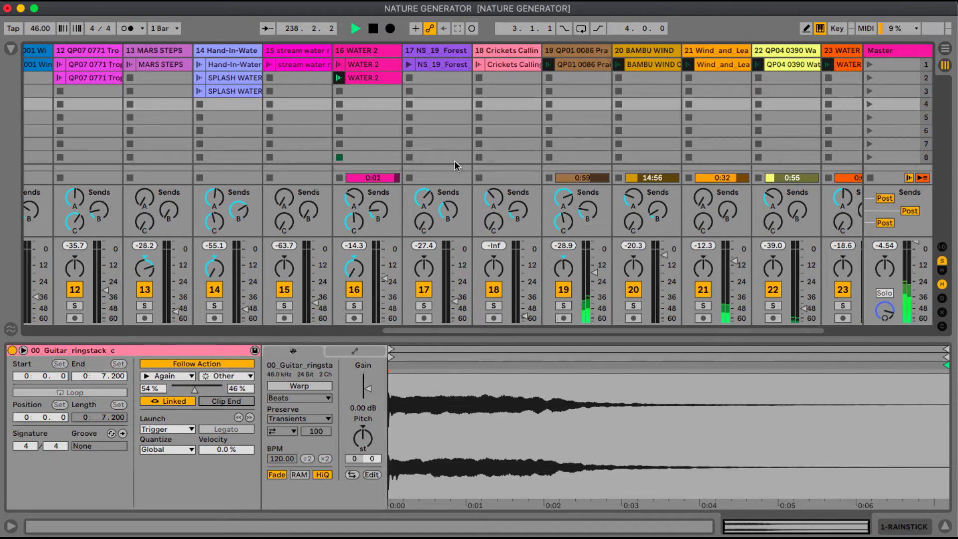
left_click(549, 177)
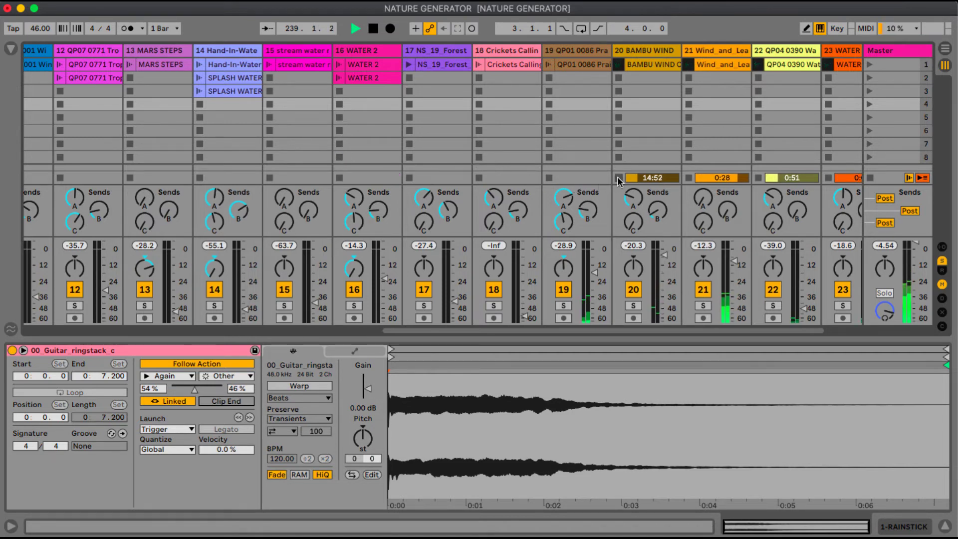
left_click(688, 177)
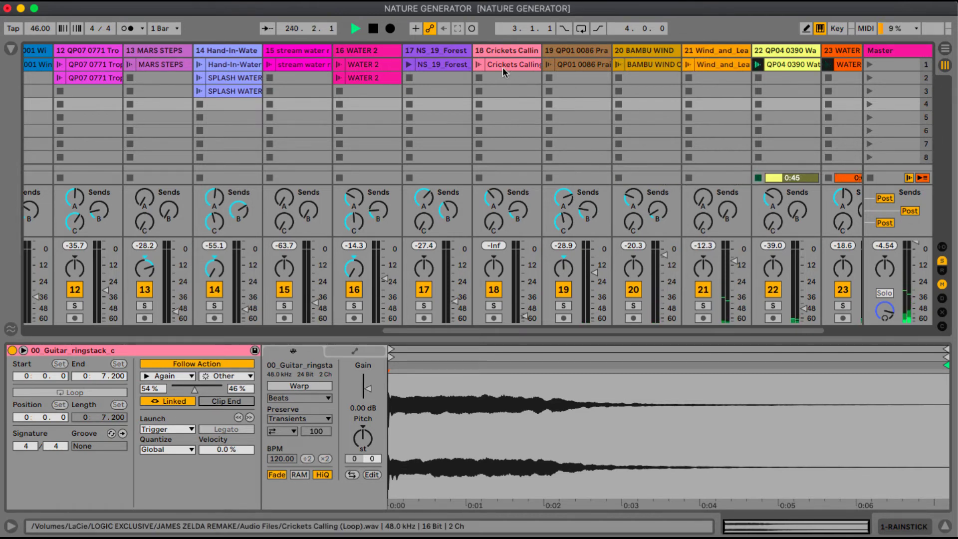
Launch the Crickets Calling loop, raise track 18's volume to about -31 dB, and stop the RAINSTICK track
left_click(478, 66)
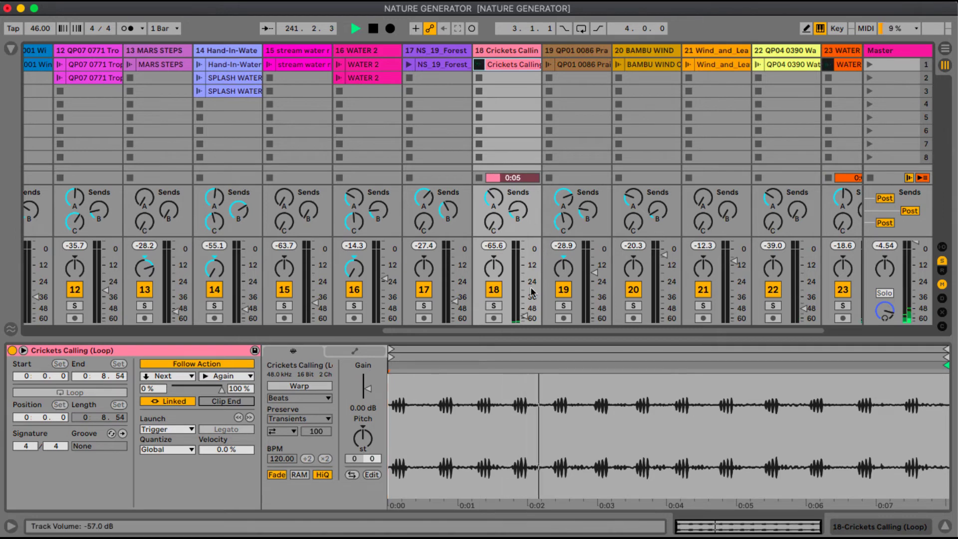
left_click_drag(523, 315, 524, 293)
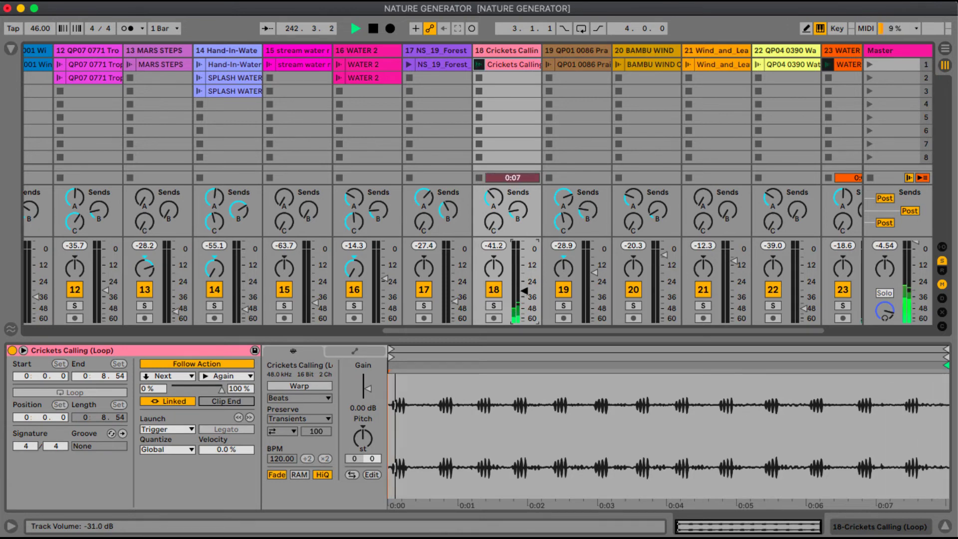
left_click_drag(454, 330, 60, 325)
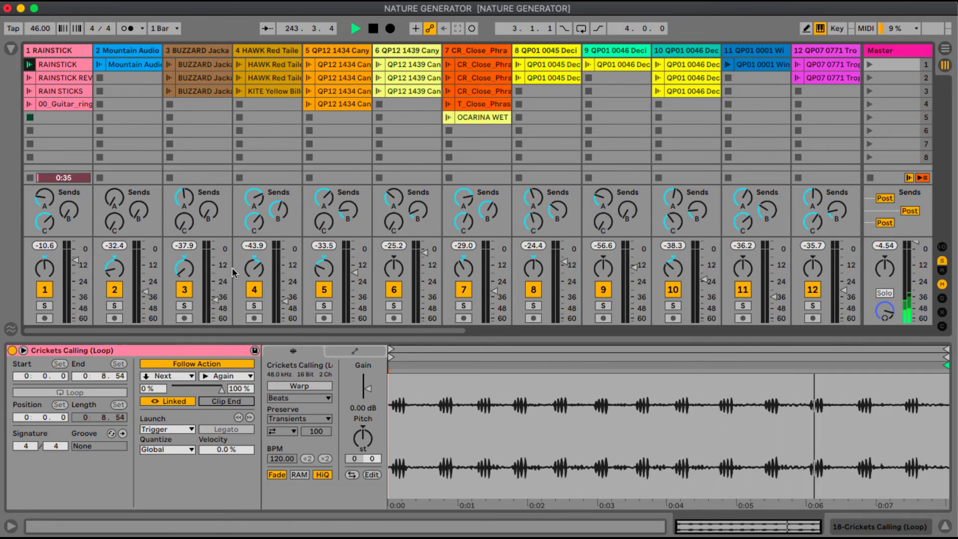
left_click_drag(250, 331, 679, 293)
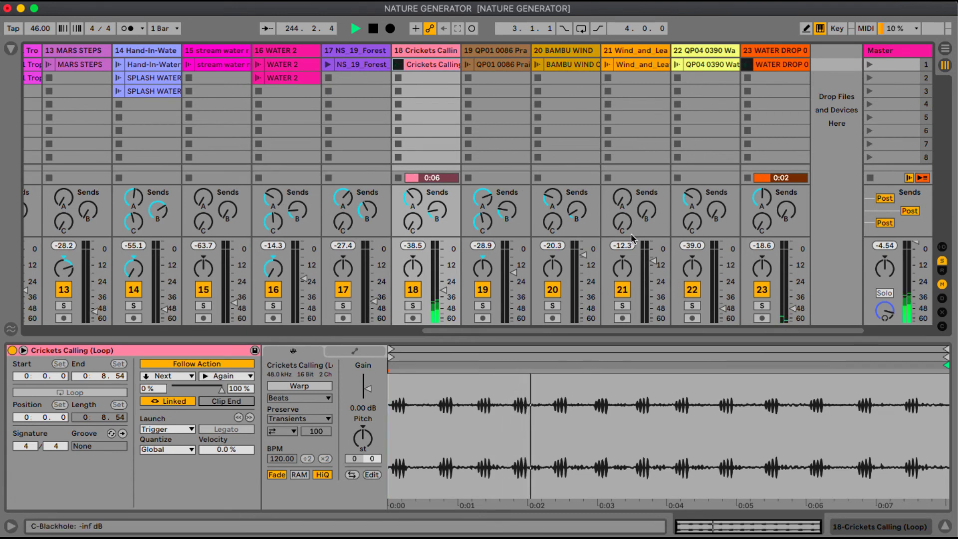
Raise the volume of the crickets track 18 to -24 dB
left_click(444, 290)
left_click_drag(444, 289, 444, 282)
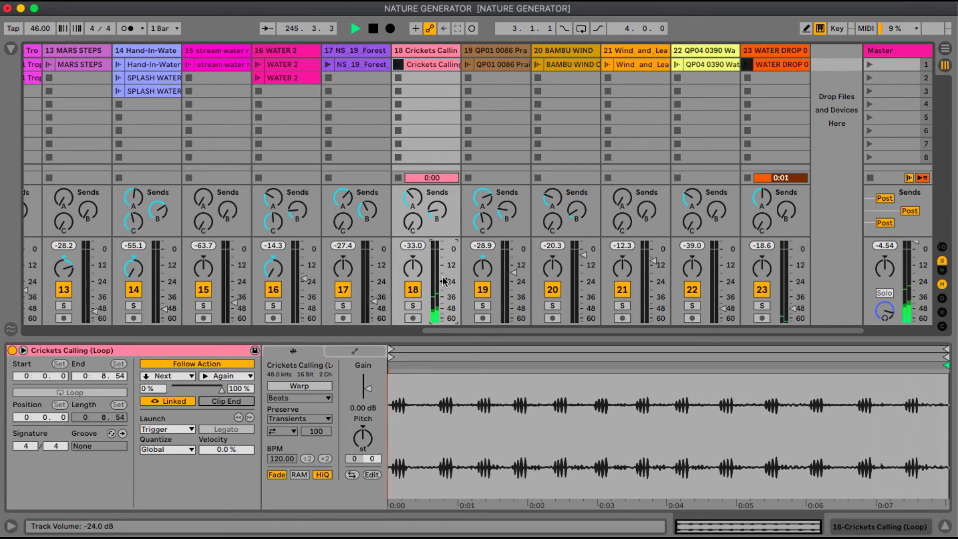
Launch the Wind_and_Leaves clip on track 21 and lower that track's volume slightly
left_click(607, 65)
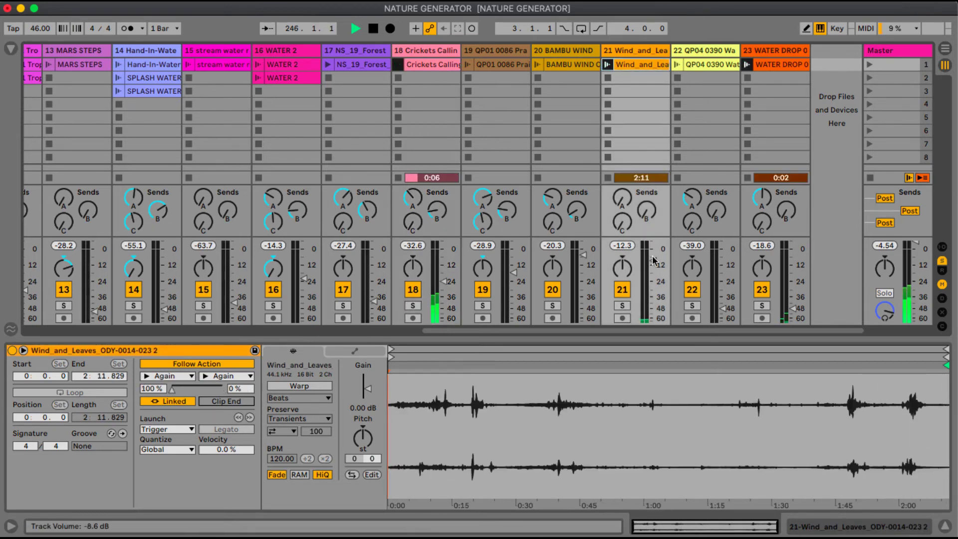
left_click_drag(652, 258, 652, 265)
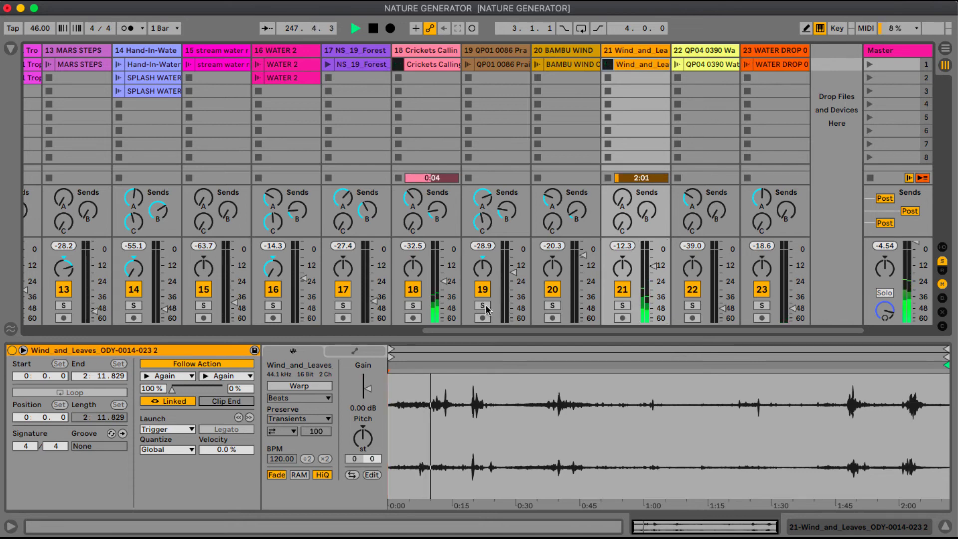
Launch the first WATER 2 clip on track 16 and the Hand-In-Water clip on track 14
left_click_drag(478, 329, 445, 327)
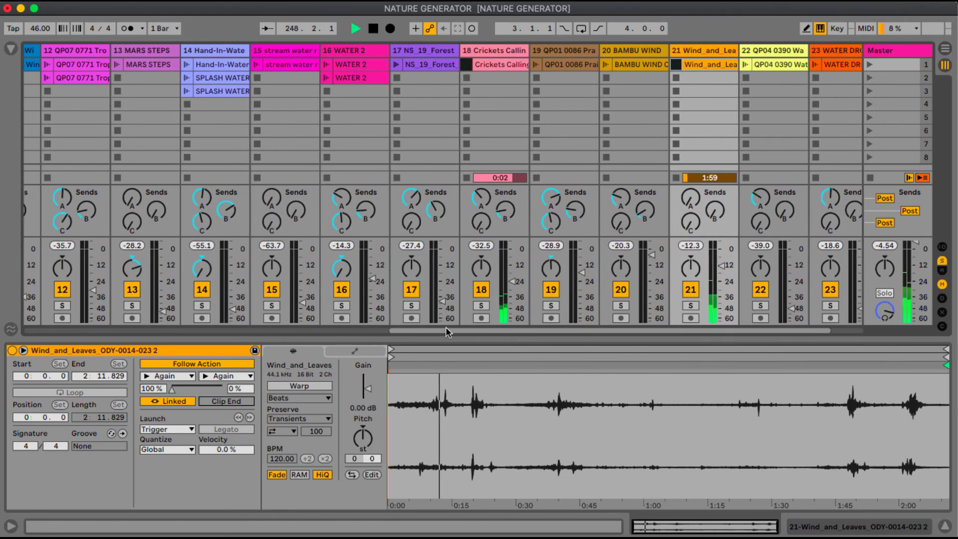
left_click(327, 64)
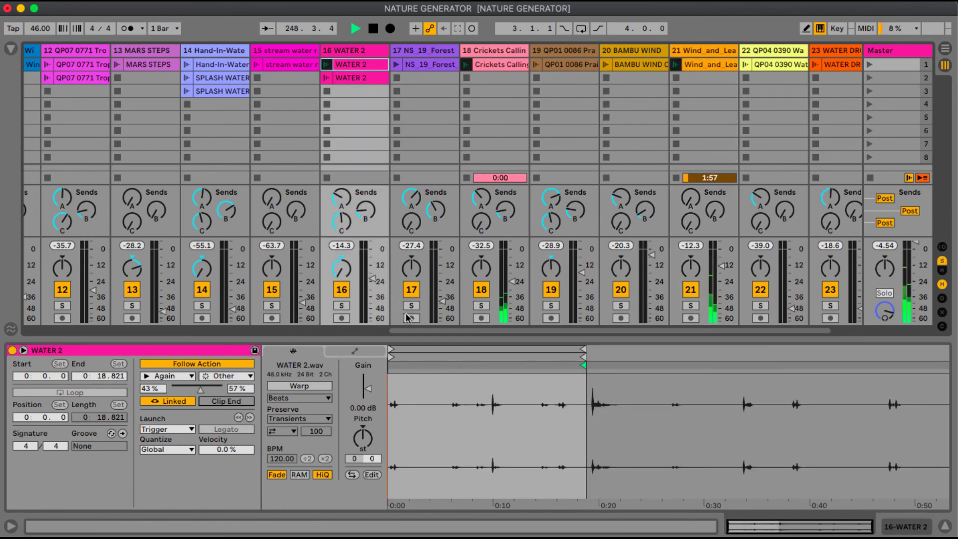
left_click_drag(418, 330, 394, 329)
left_click(237, 65)
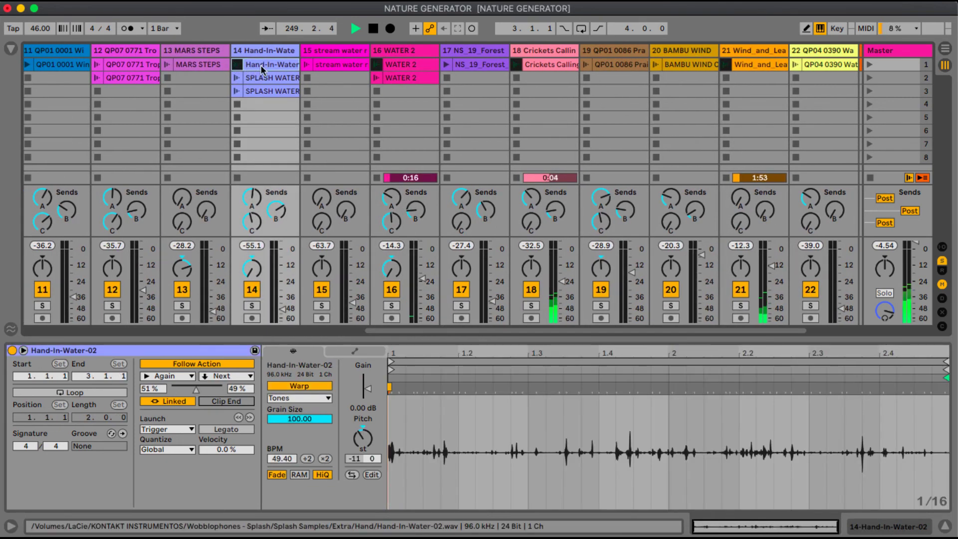
Launch the stream water river clip on track 15 and raise that track's volume well above its -41 dB level
left_click(307, 64)
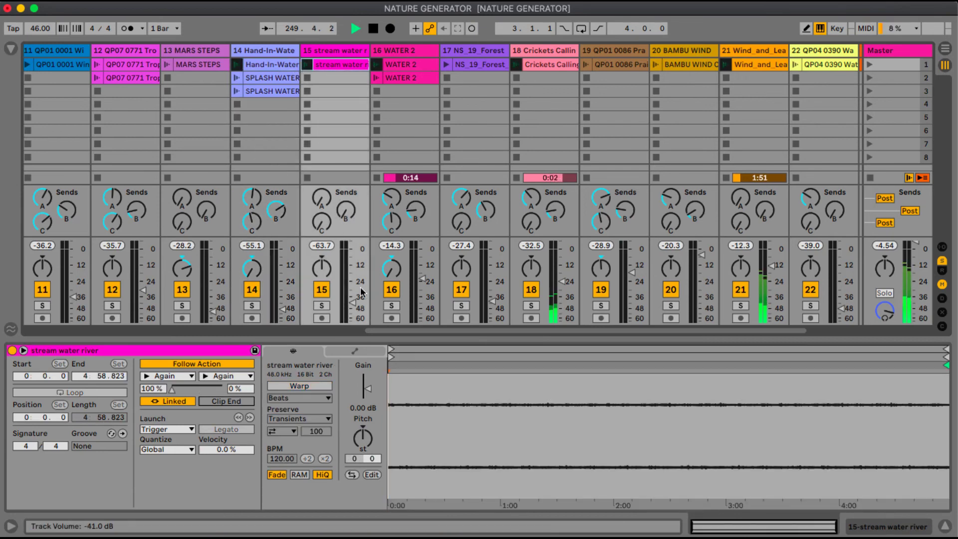
left_click_drag(354, 309, 353, 308)
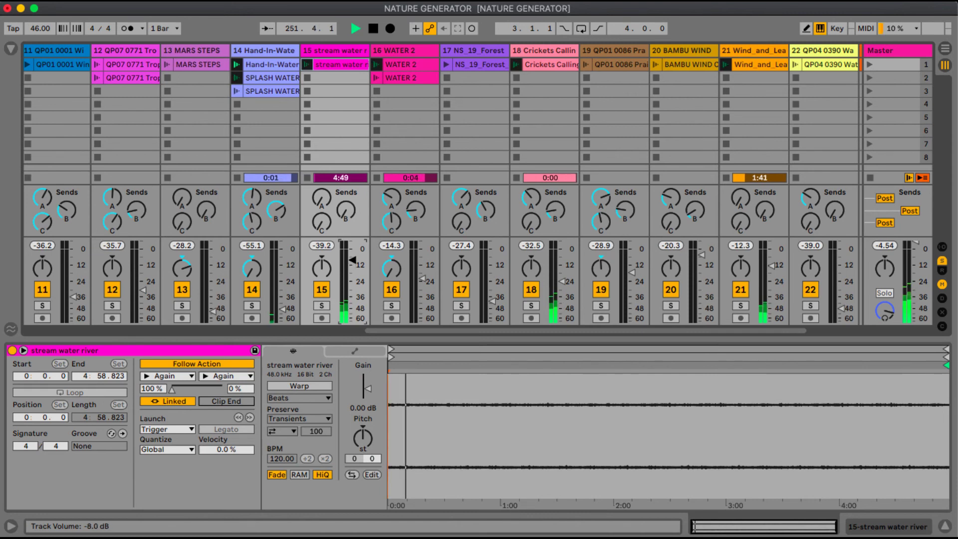
left_click_drag(352, 260, 352, 256)
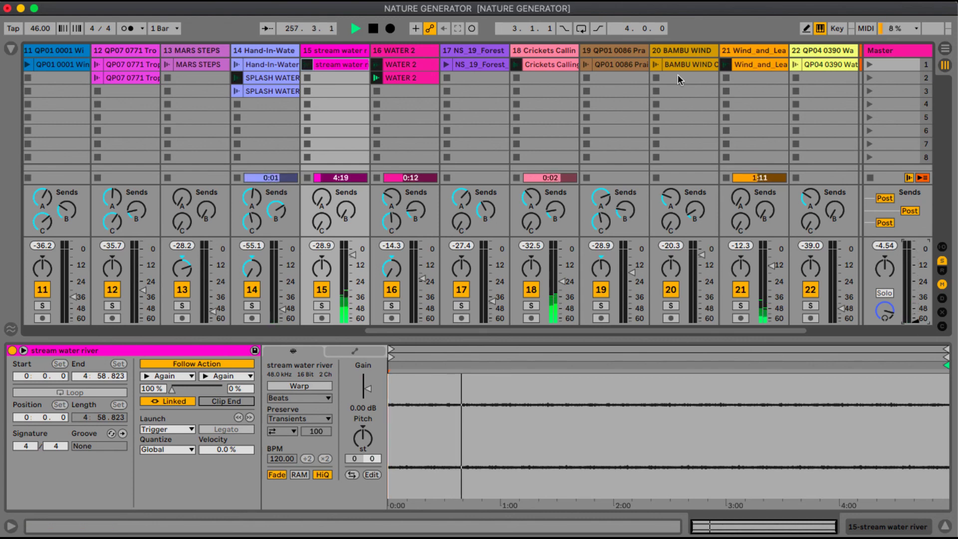
left_click(634, 5)
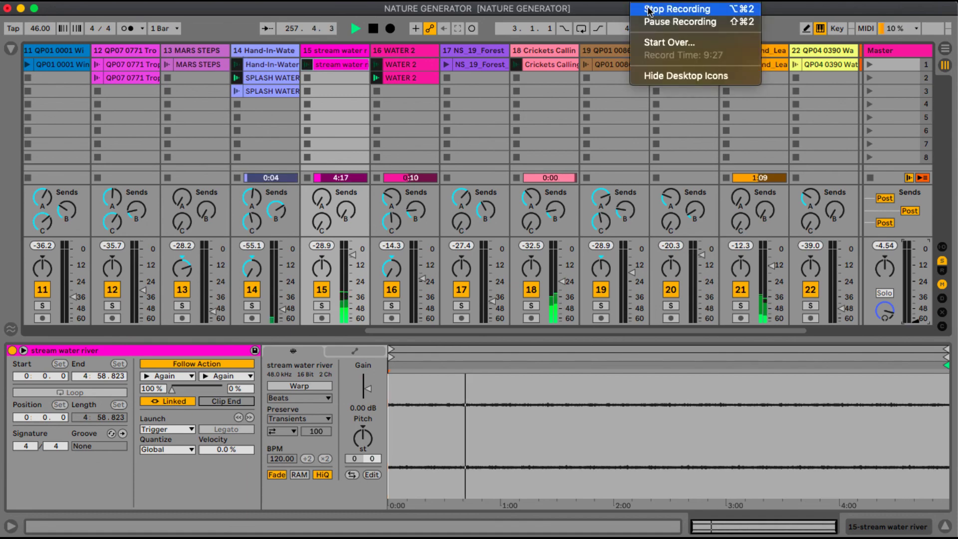